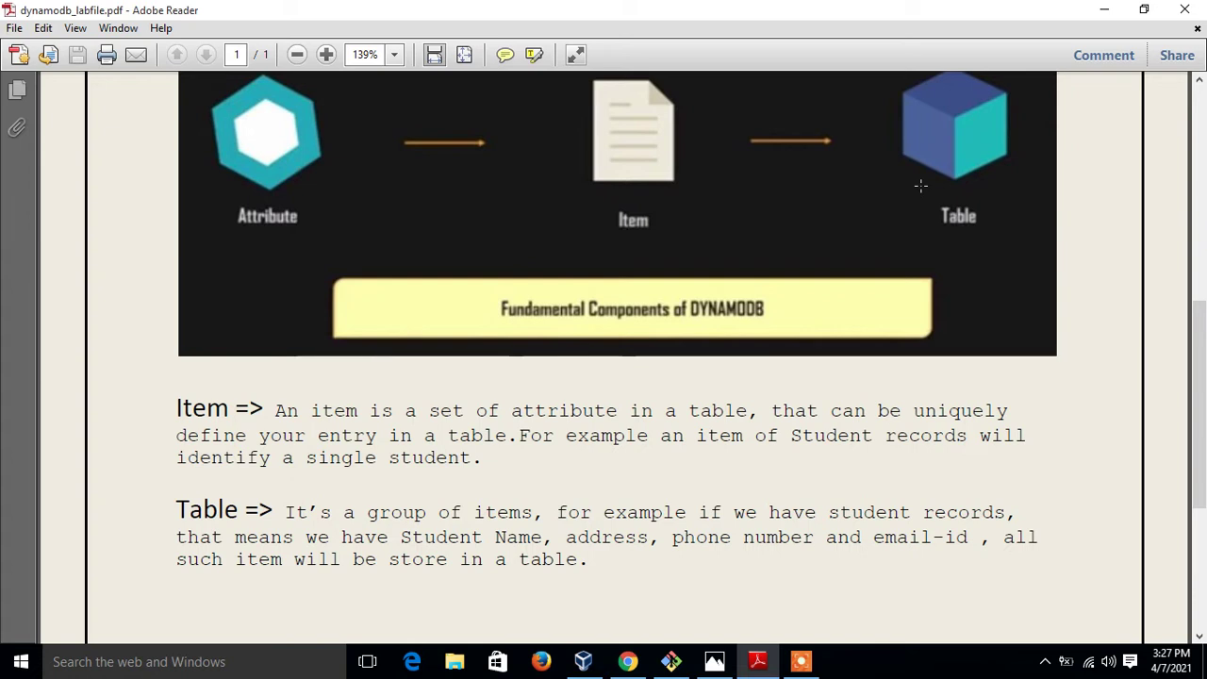
Minimize Adobe Reader's dynamodb_labfile.pdf window to reveal the Windows desktop
left_click(1102, 13)
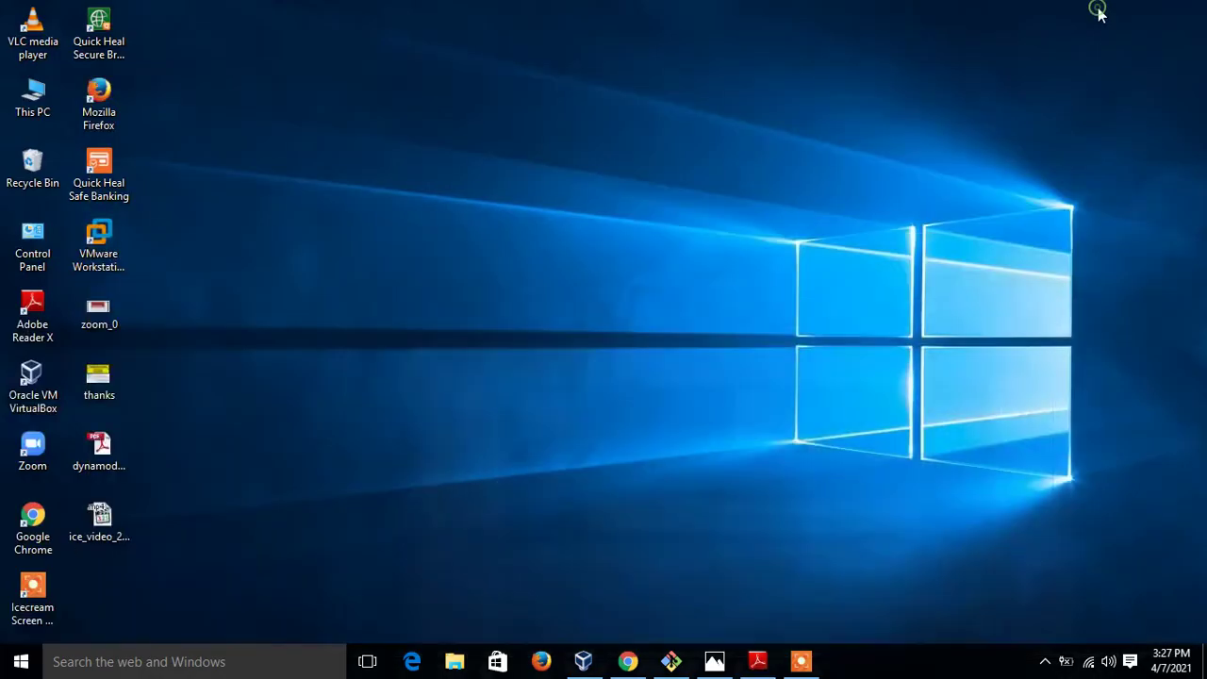
Return to Chrome, open DynamoDB via the services search 'dyn', and dismiss the preview notice
left_click(627, 661)
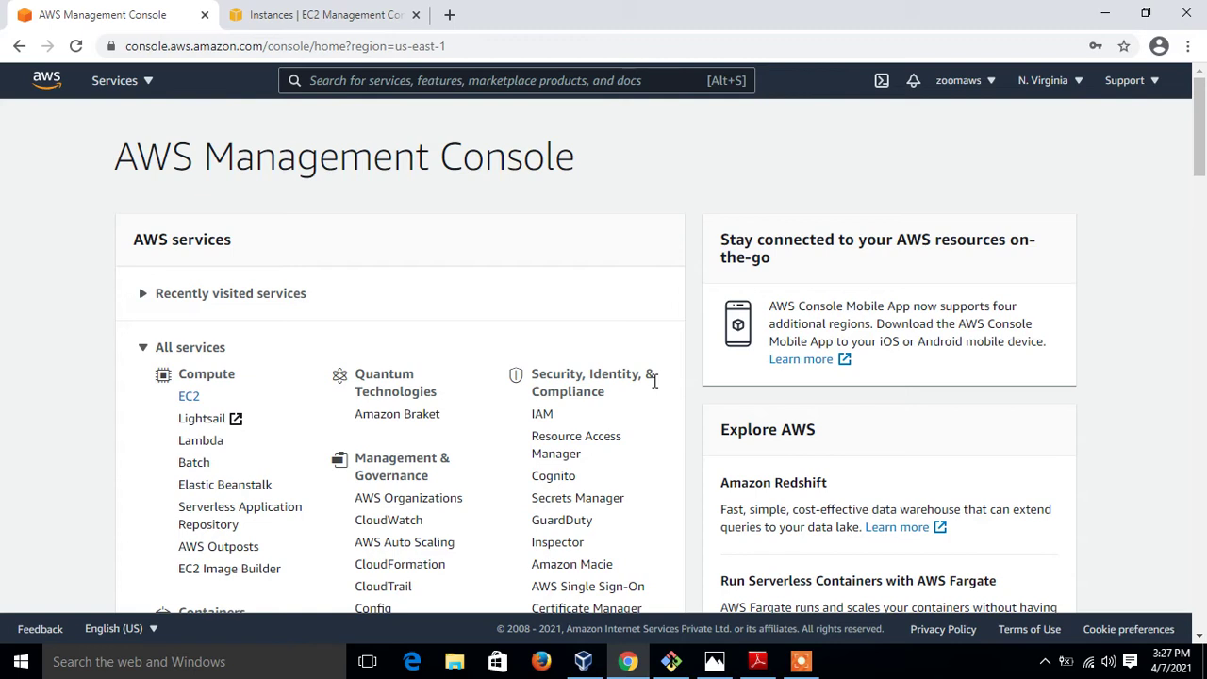
left_click(530, 80)
type("dyn")
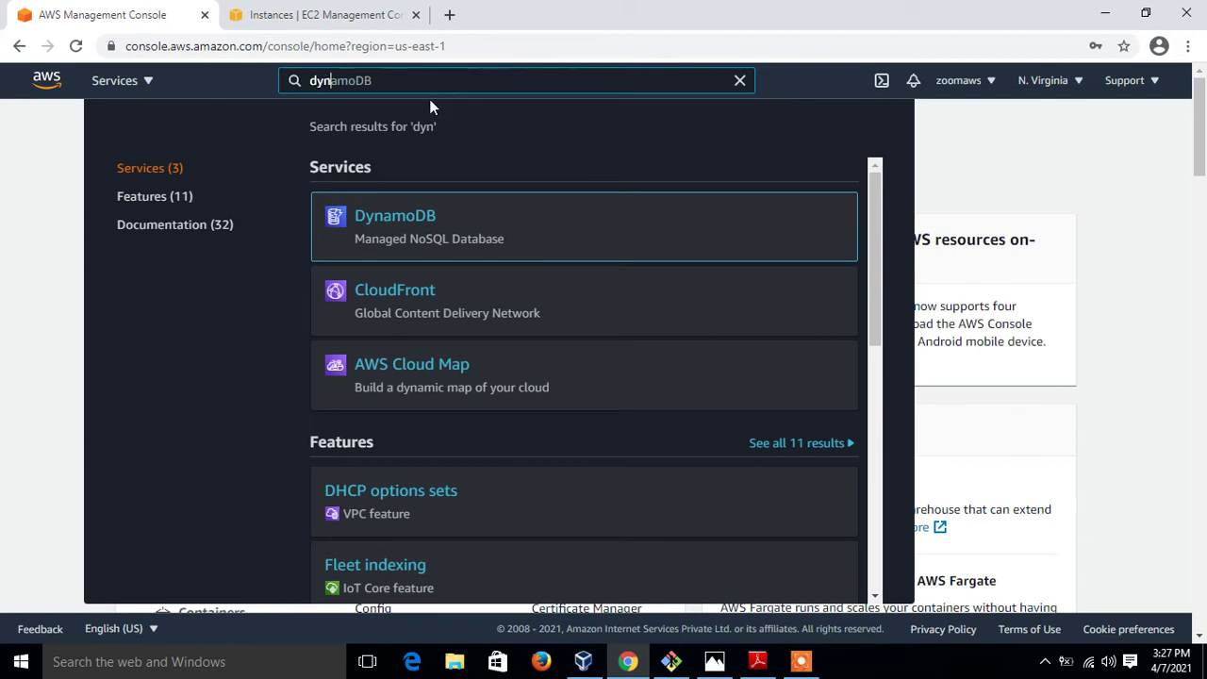
left_click(411, 218)
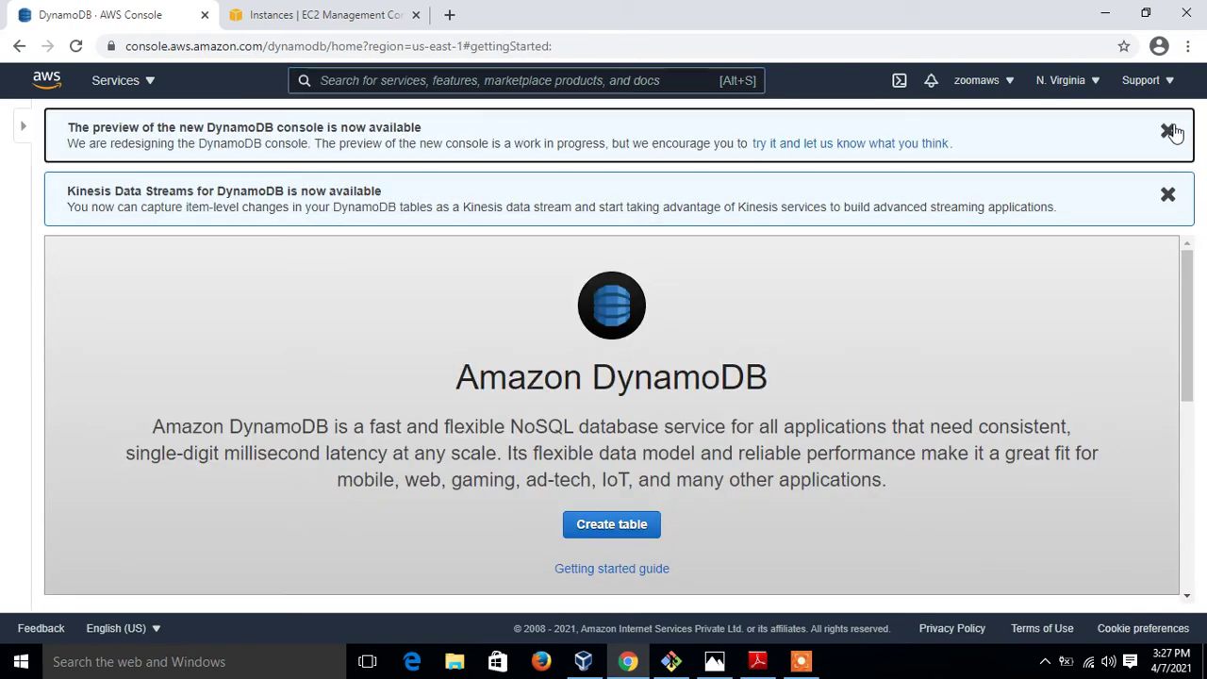
left_click(1170, 131)
Dismiss the Kinesis Data Streams notice and start a new table in the Create table form
left_click(1171, 131)
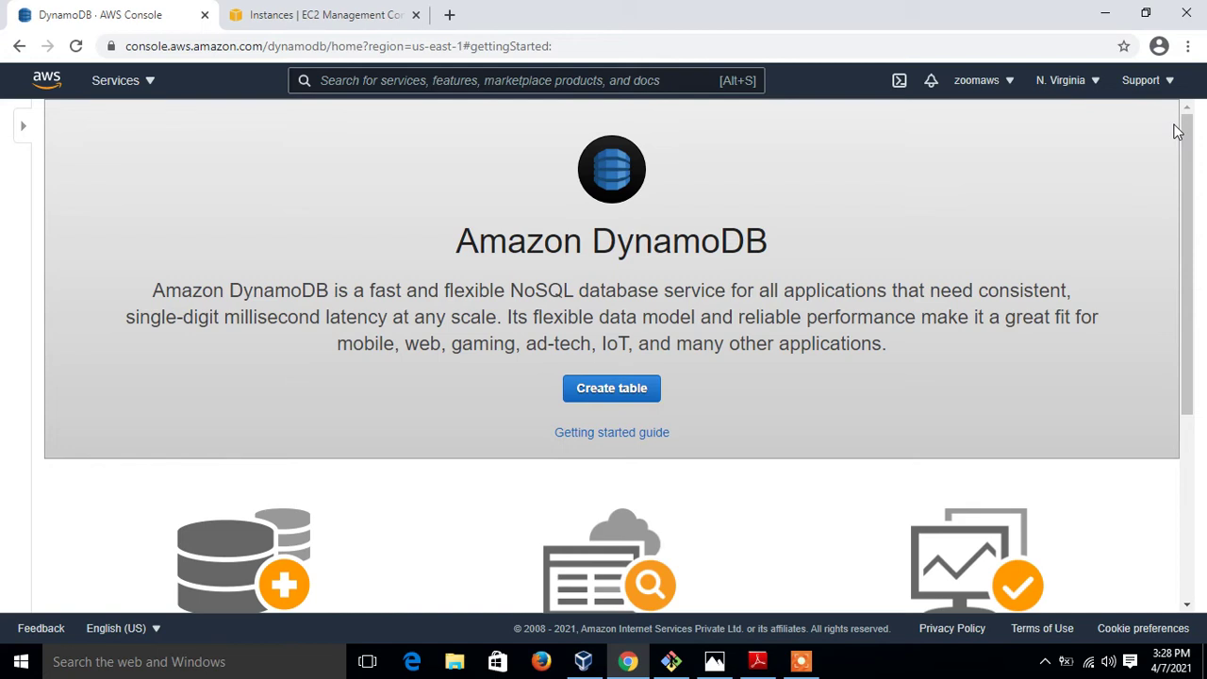
left_click(611, 390)
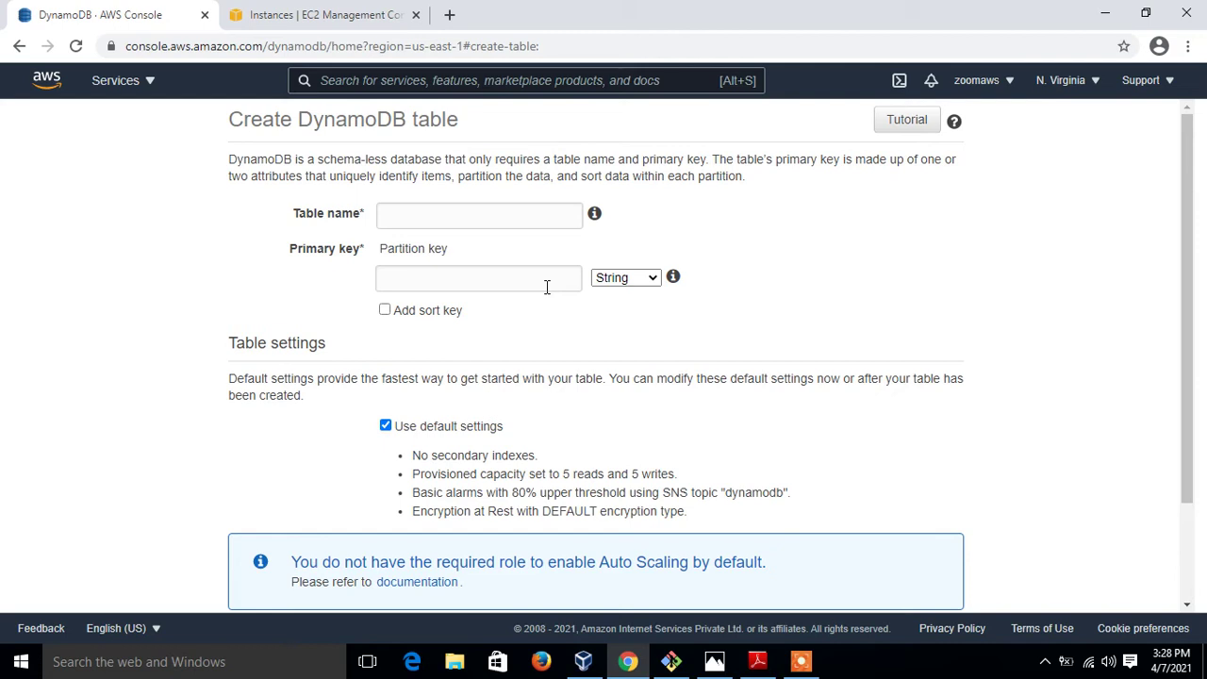
left_click(462, 220)
Enter table name Student_Records and partition key RoolNumber, type String, keeping default settings
type("Stud")
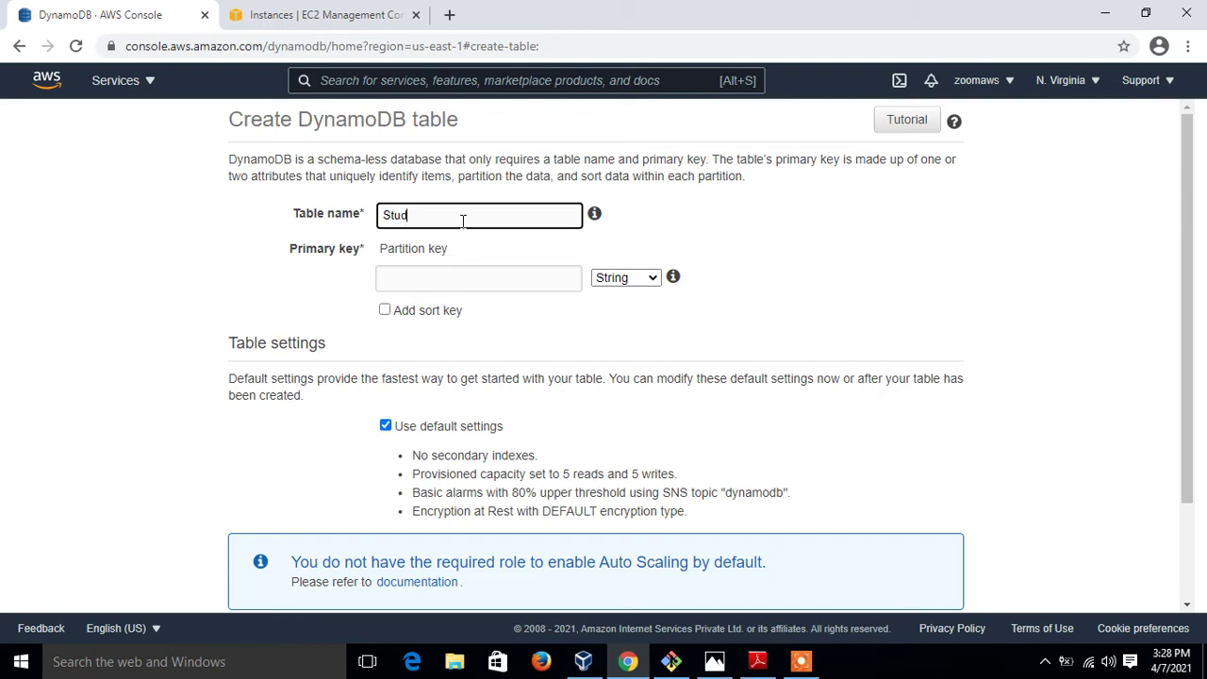
type("ent_Records")
left_click(612, 244)
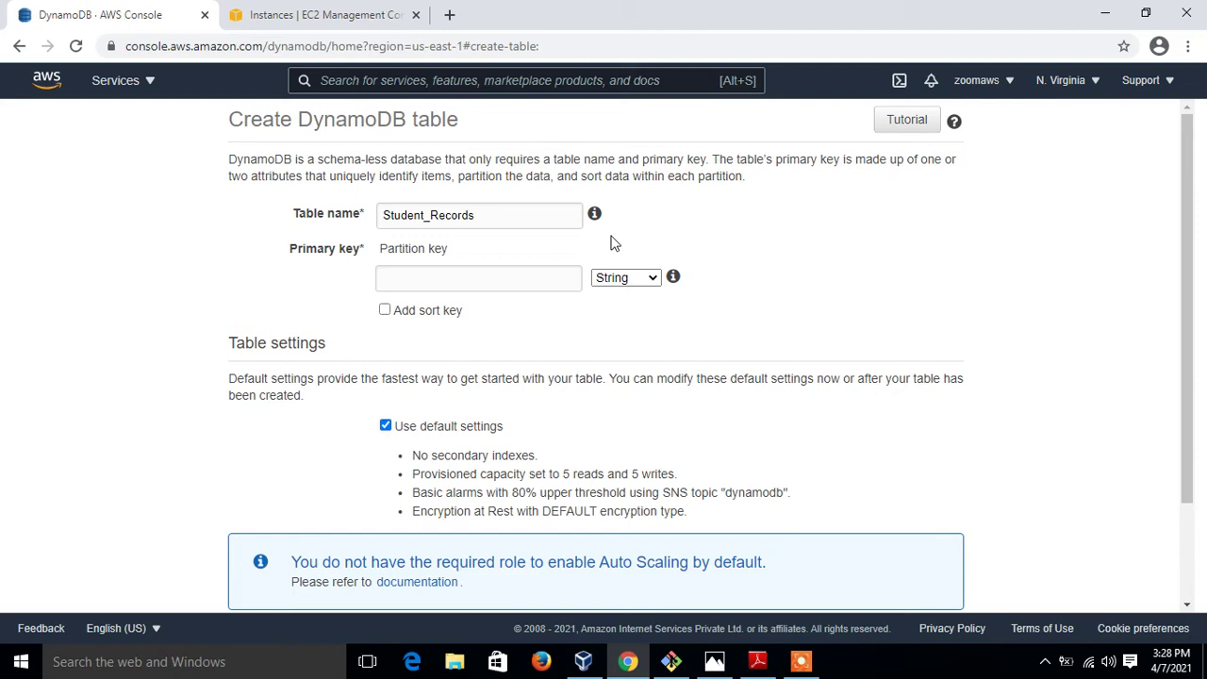
left_click(528, 273)
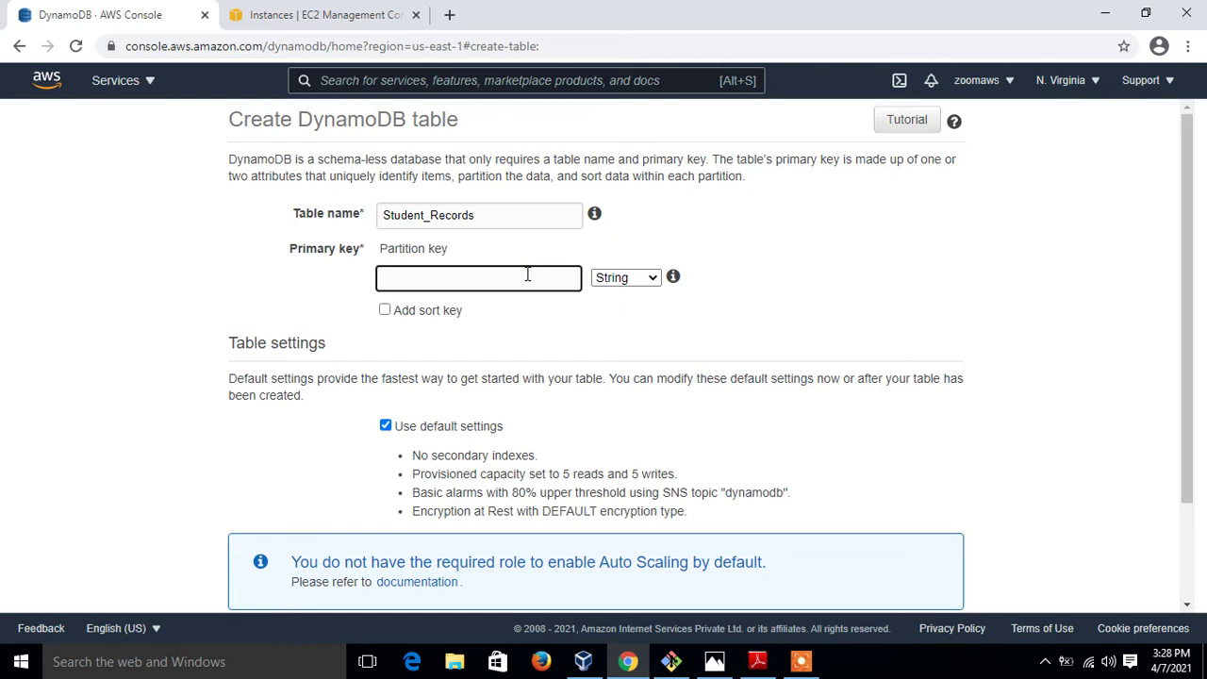
type("RoolNumber")
left_click(649, 282)
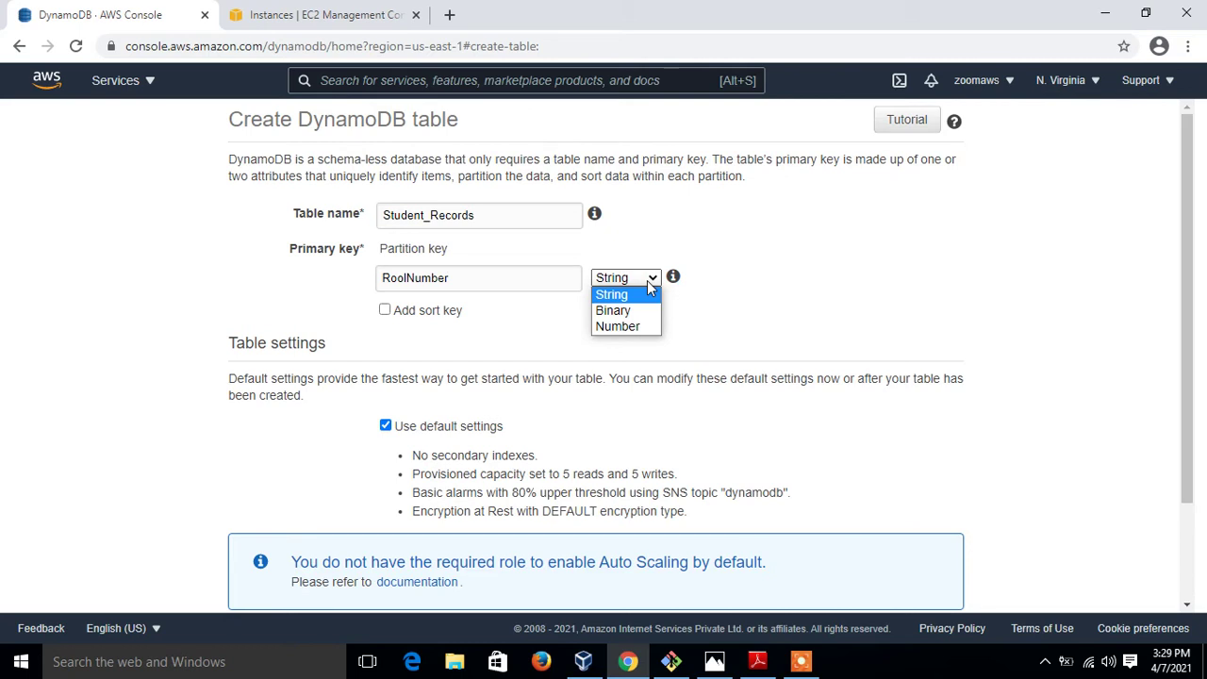
mouse_move(673, 276)
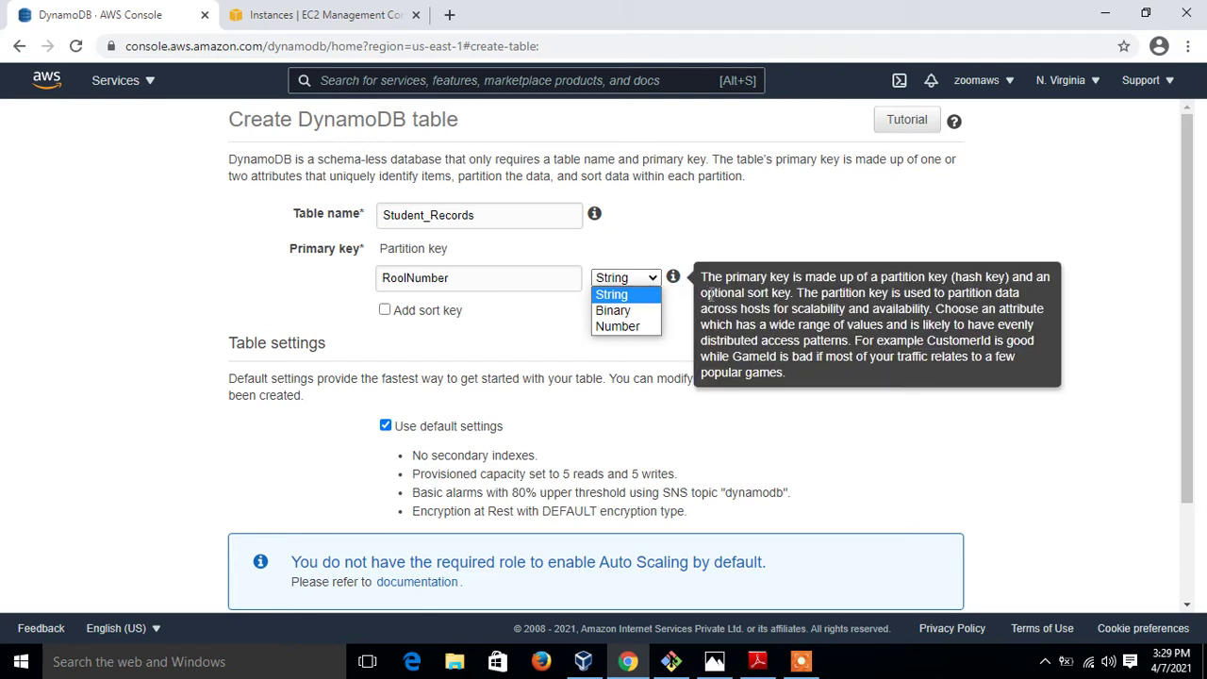
left_click(780, 239)
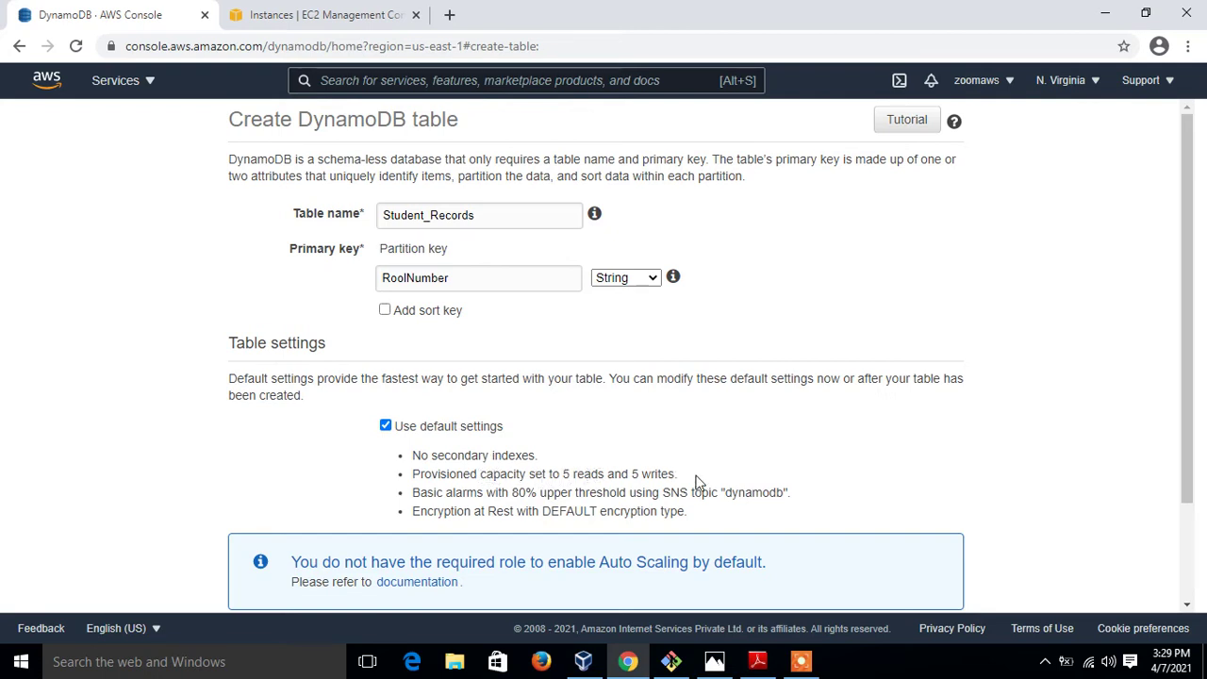
left_click_drag(1194, 404, 1185, 509)
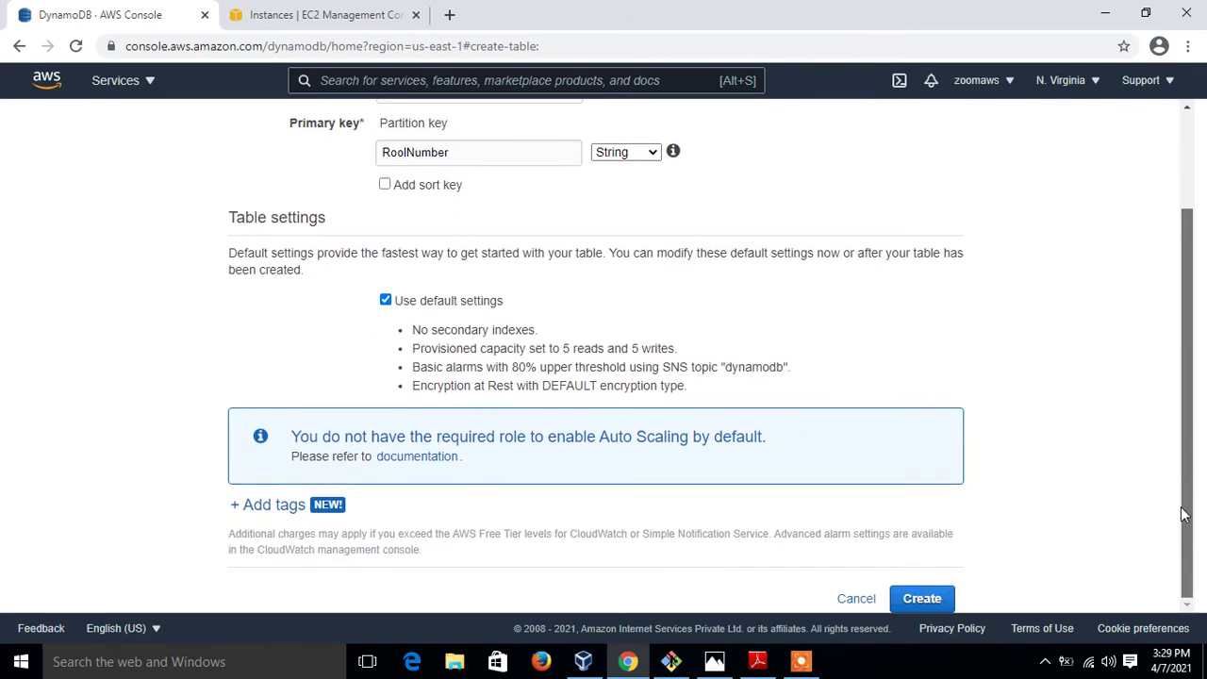
Create Student_Records with default settings and scroll through its Table details on the Overview tab
left_click(932, 600)
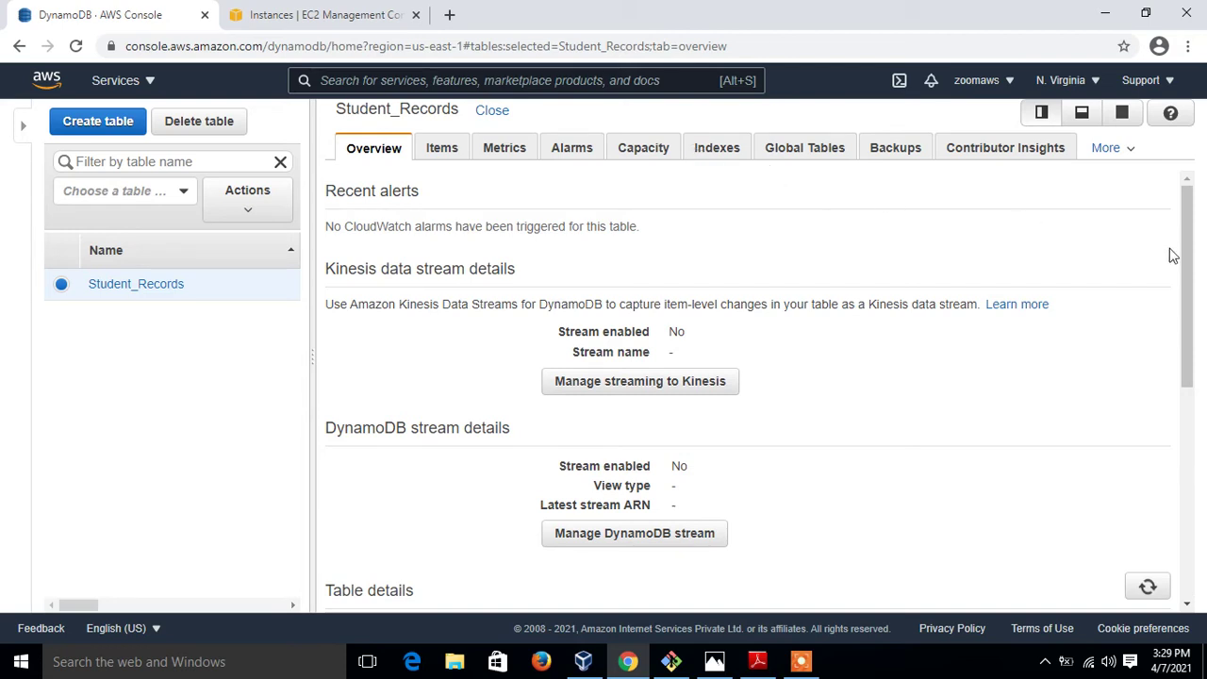
left_click_drag(1191, 253, 1190, 396)
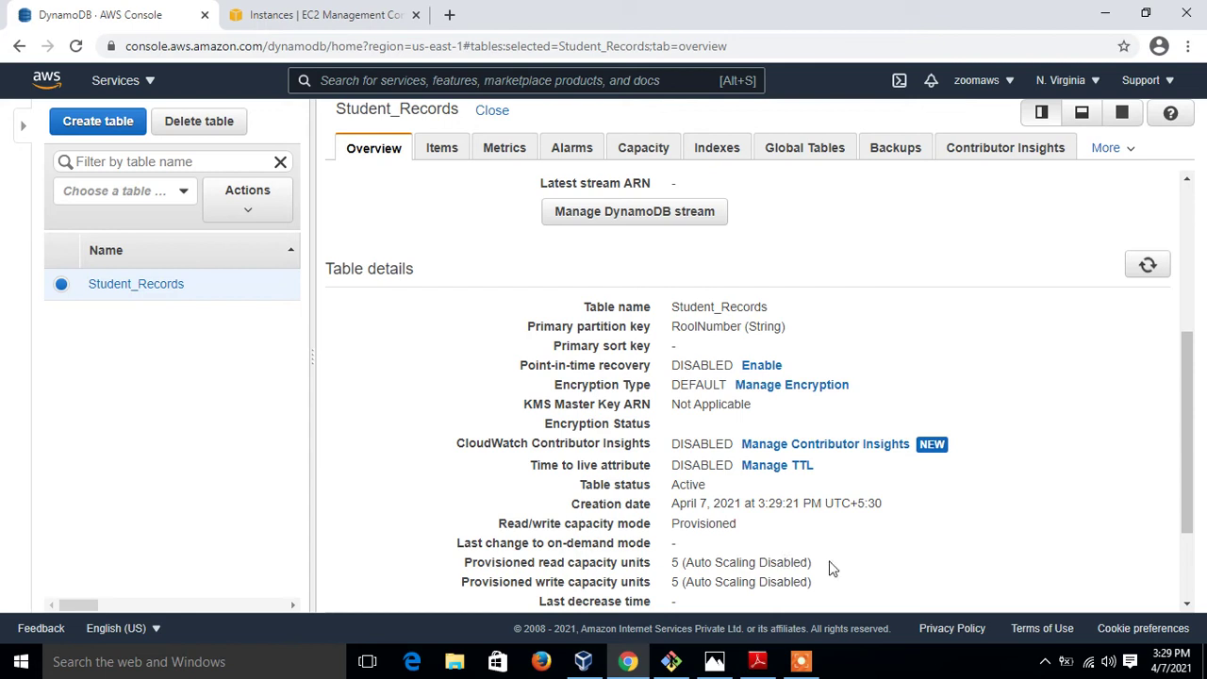
left_click_drag(1190, 484, 443, 162)
Open the table's items, start a new item, and set RoolNumber to 01
left_click(442, 155)
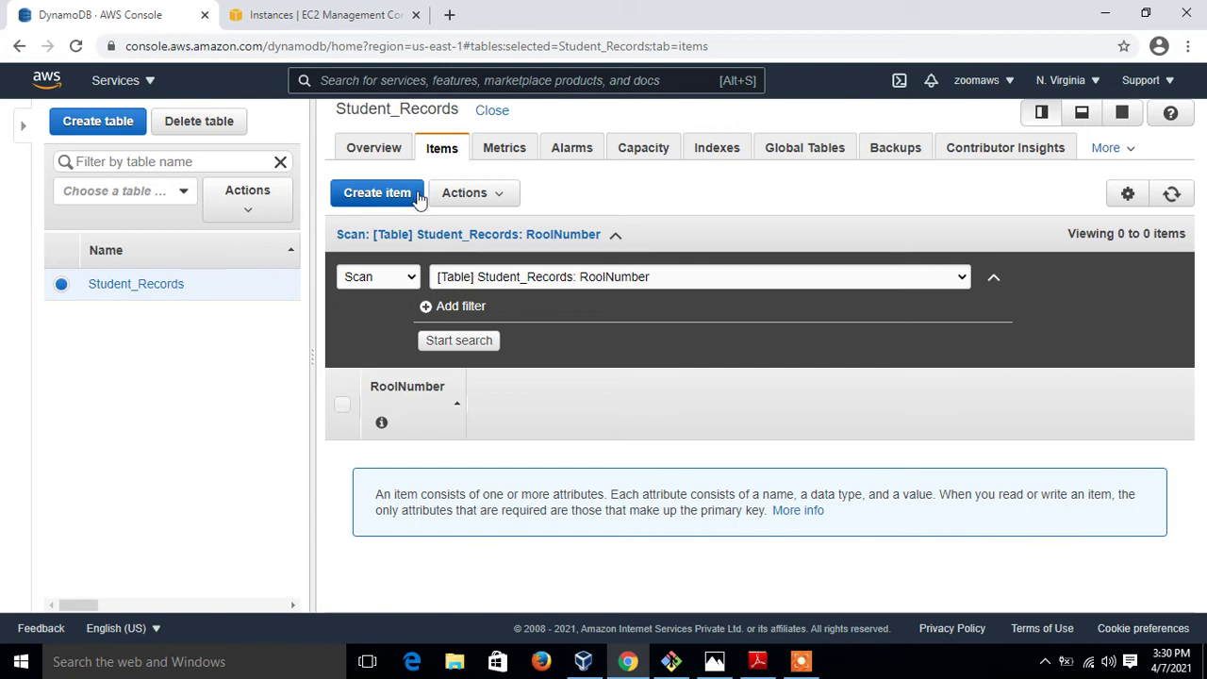
left_click(363, 202)
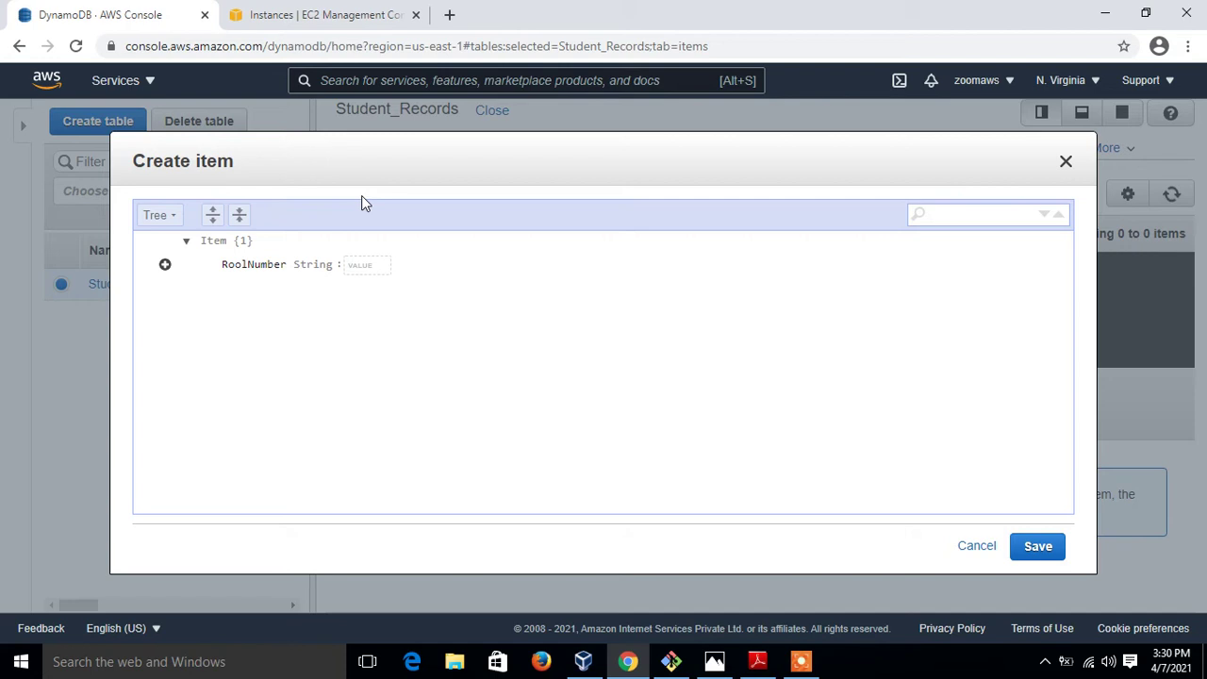
left_click(352, 265)
type("01")
Append String attributes Name with the student's name and Gender = Mail
left_click(165, 265)
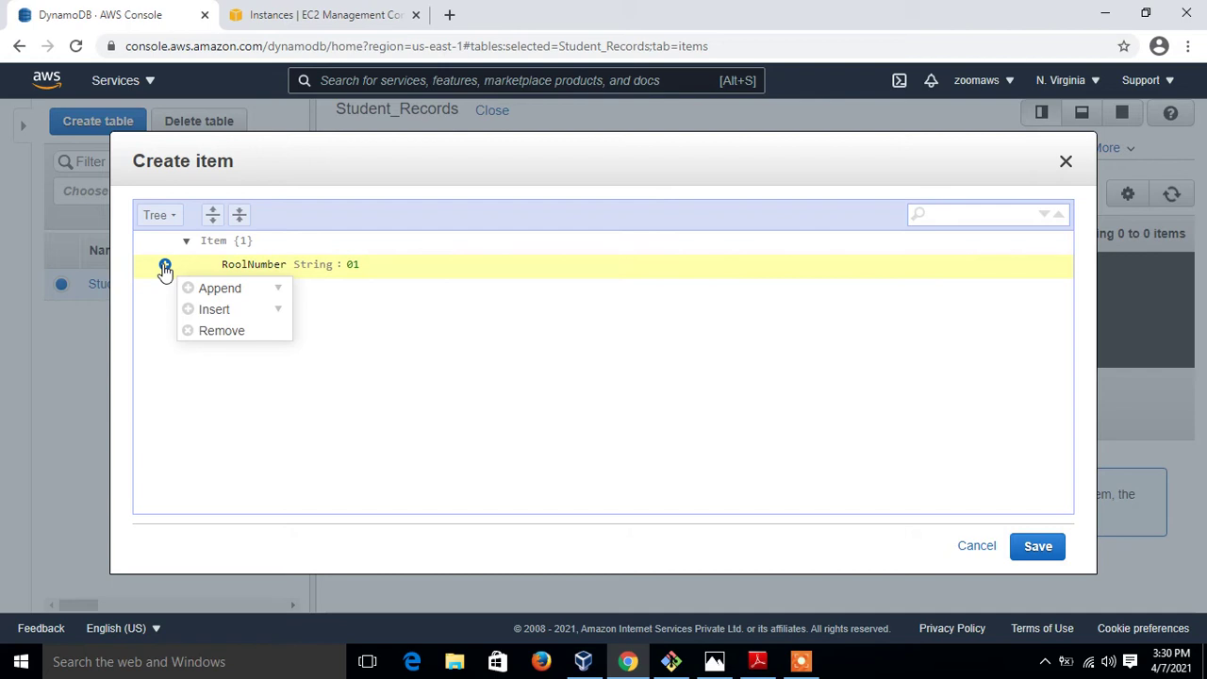
left_click(239, 293)
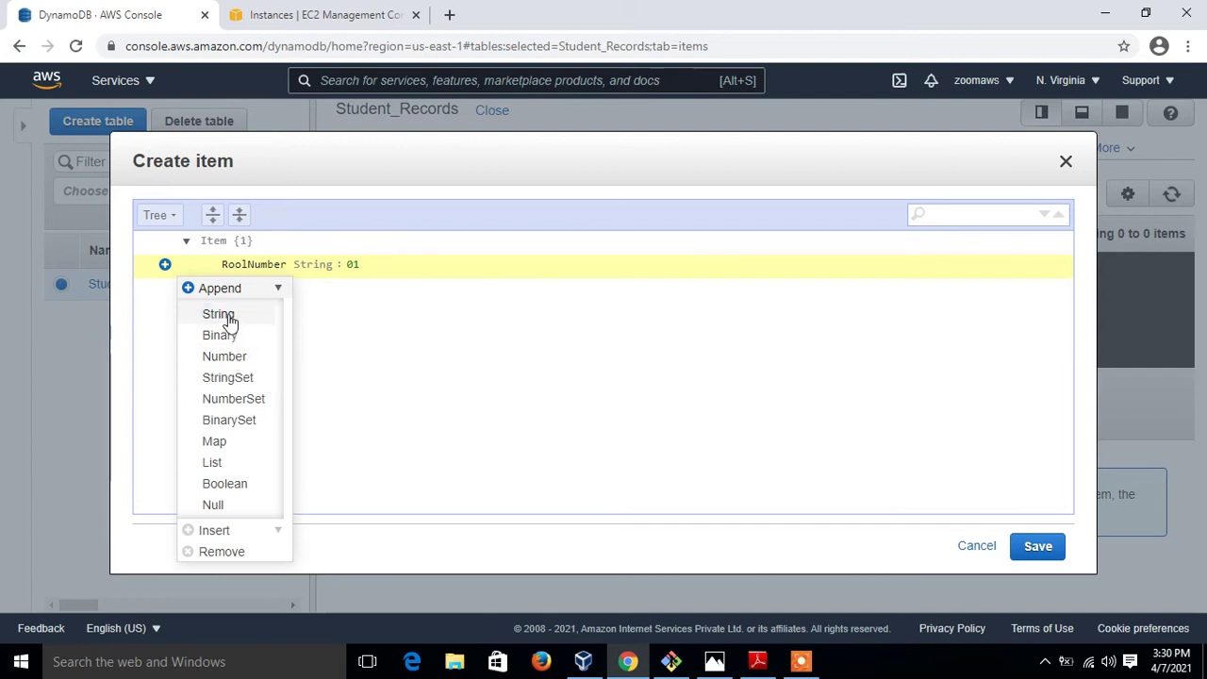
left_click(224, 315)
type("Name")
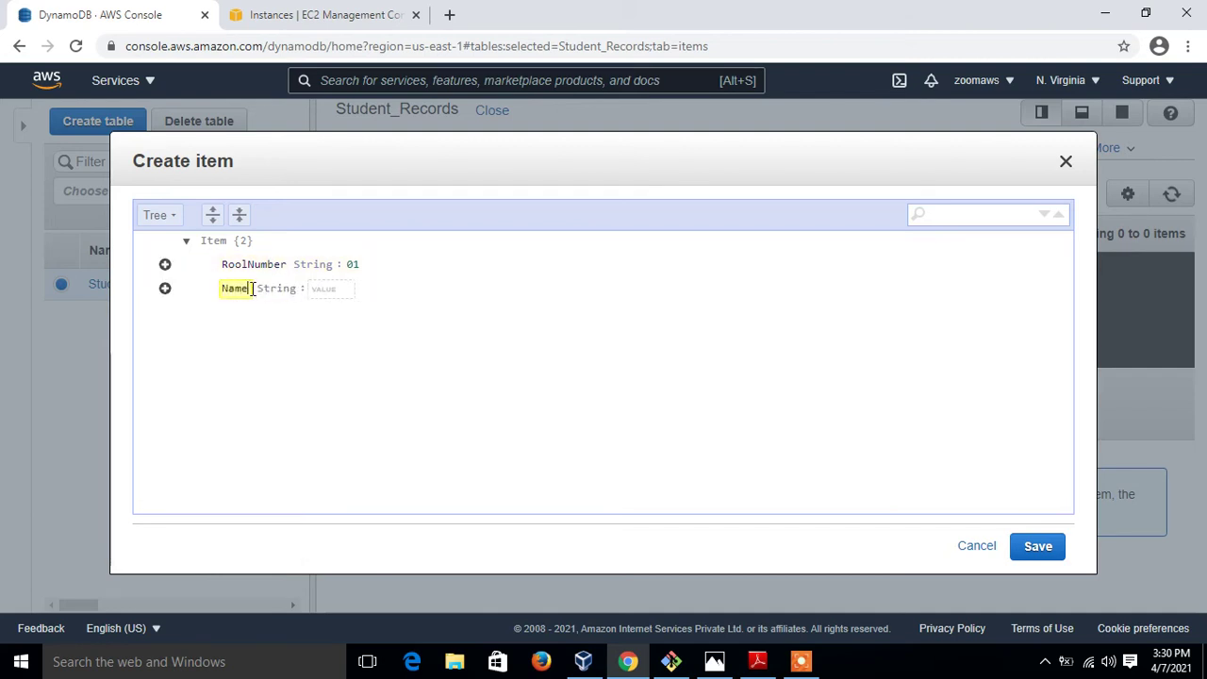
key("Tab")
type("Ram")
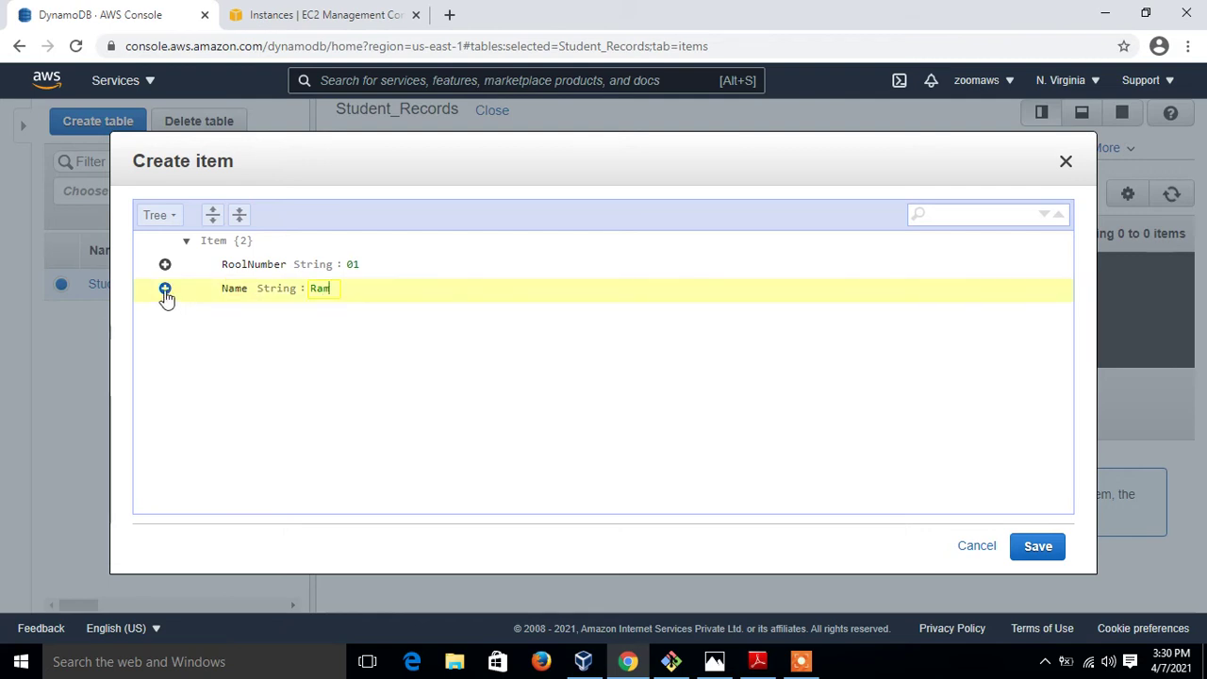
left_click(166, 290)
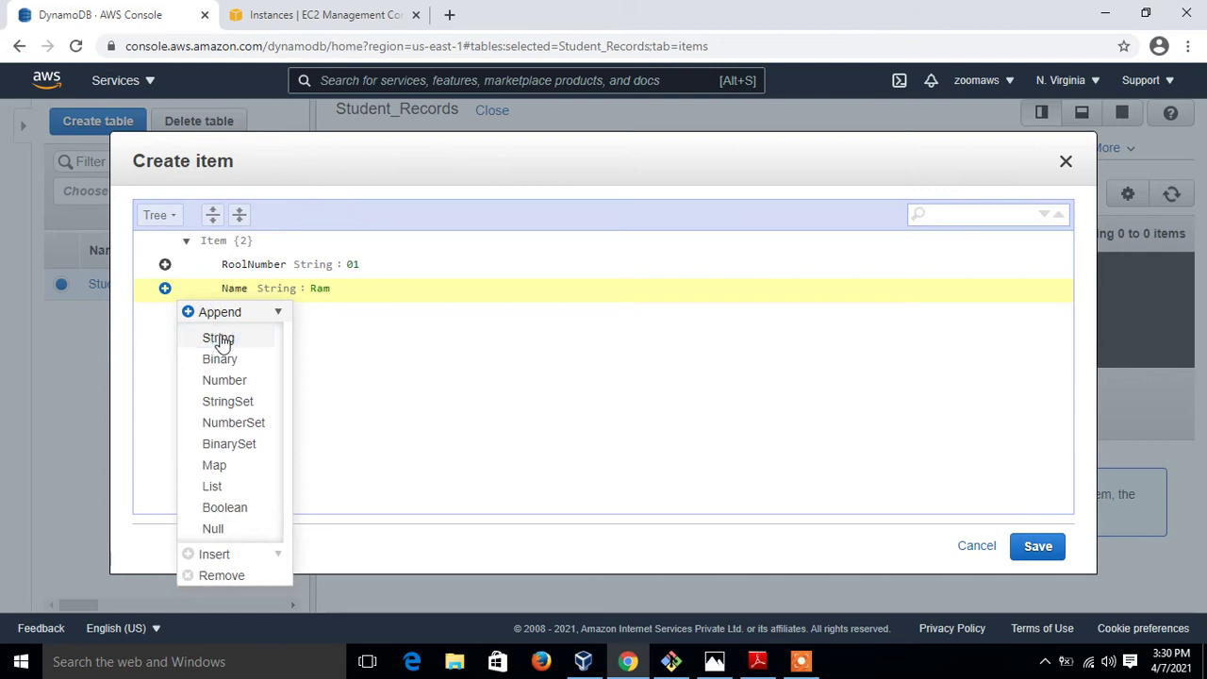
left_click(220, 336)
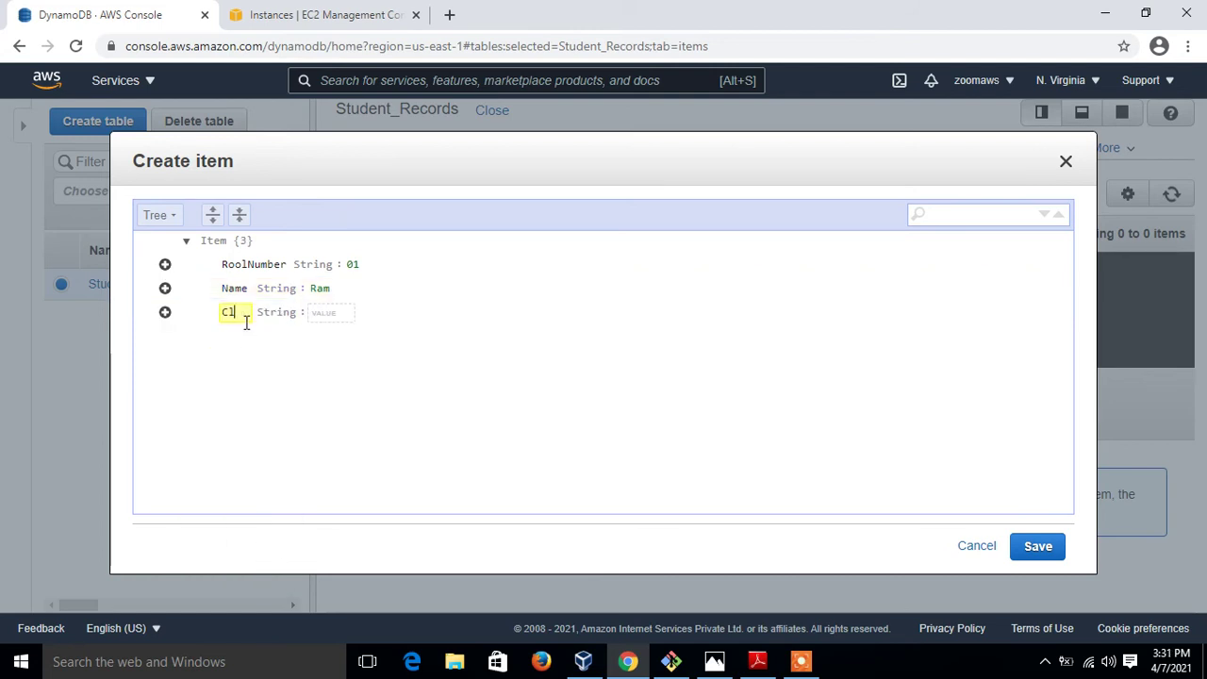
type("Gender")
key("Tab")
type("Mail")
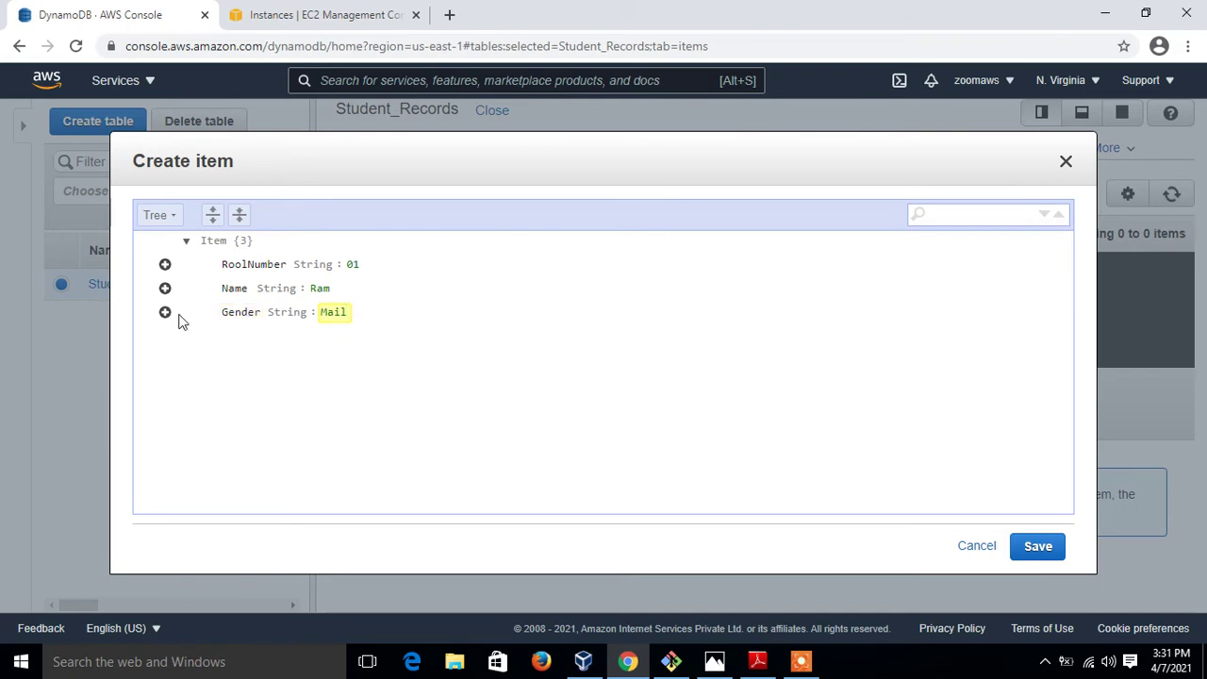
Append a Number attribute Class with value 10
left_click(166, 314)
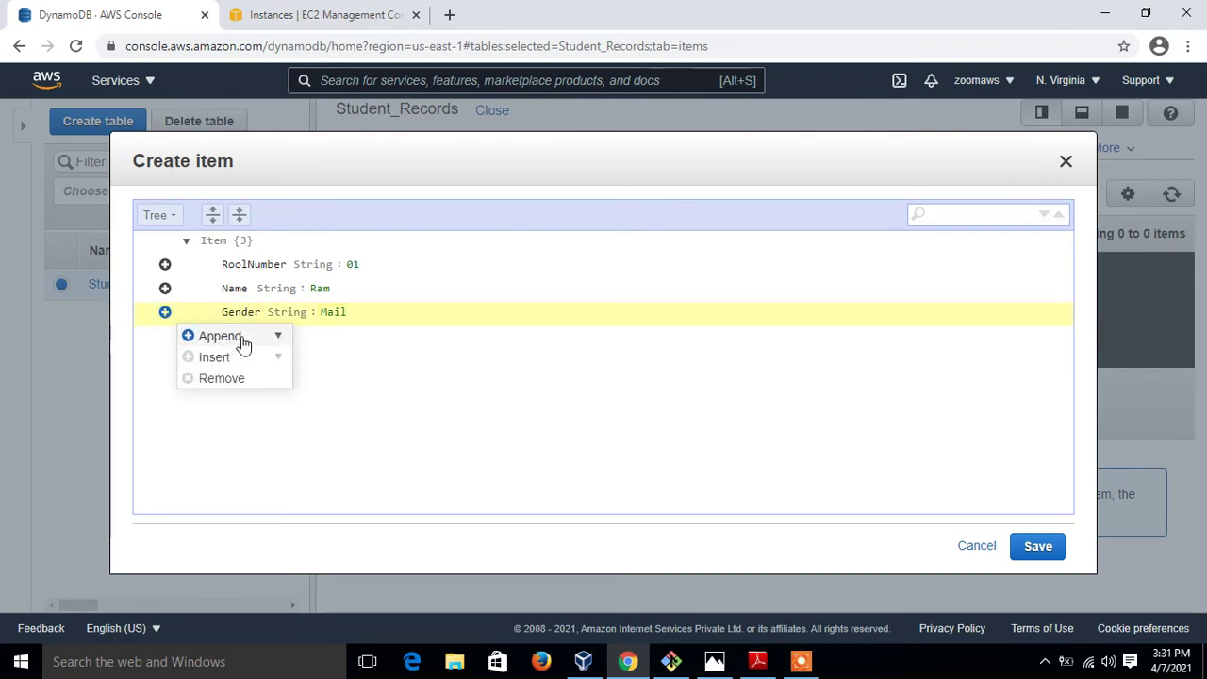
mouse_move(242, 343)
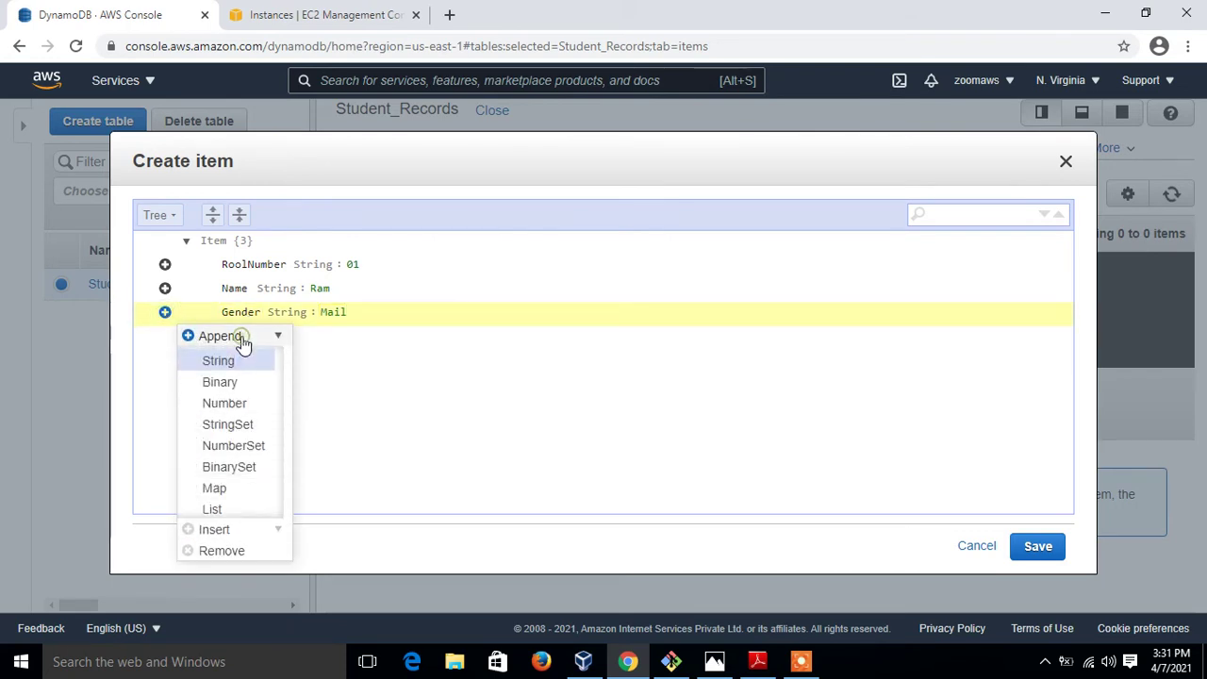
left_click(243, 405)
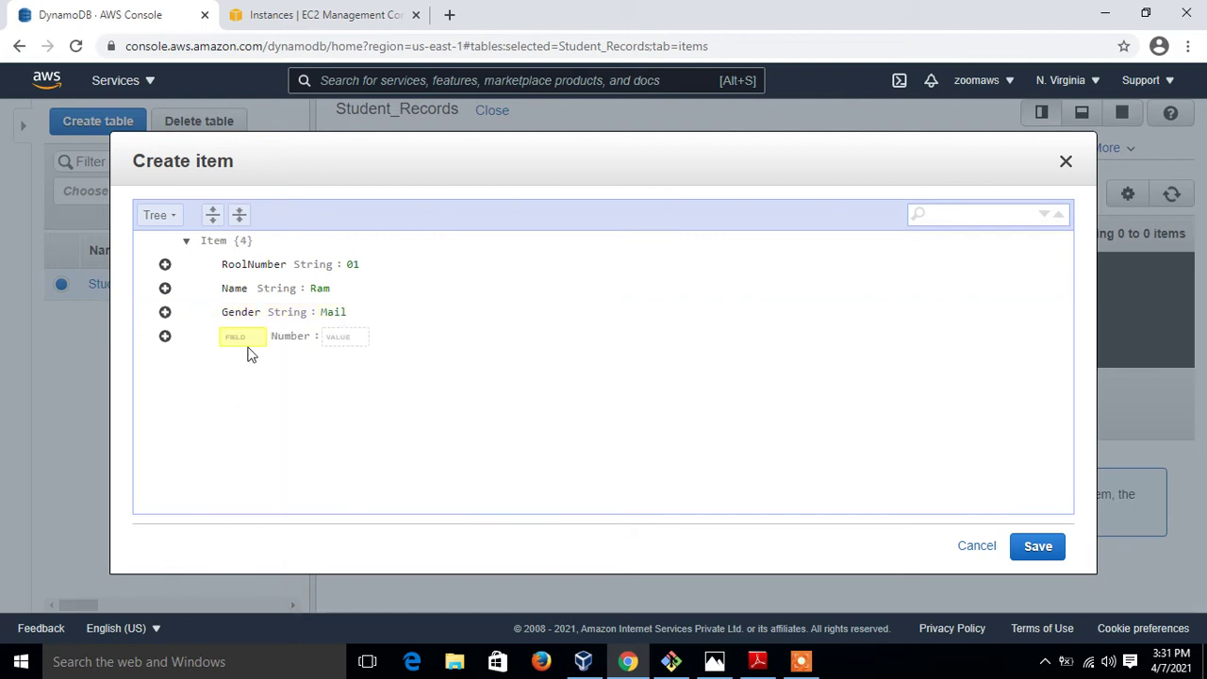
type("Class")
key("Tab")
type("10")
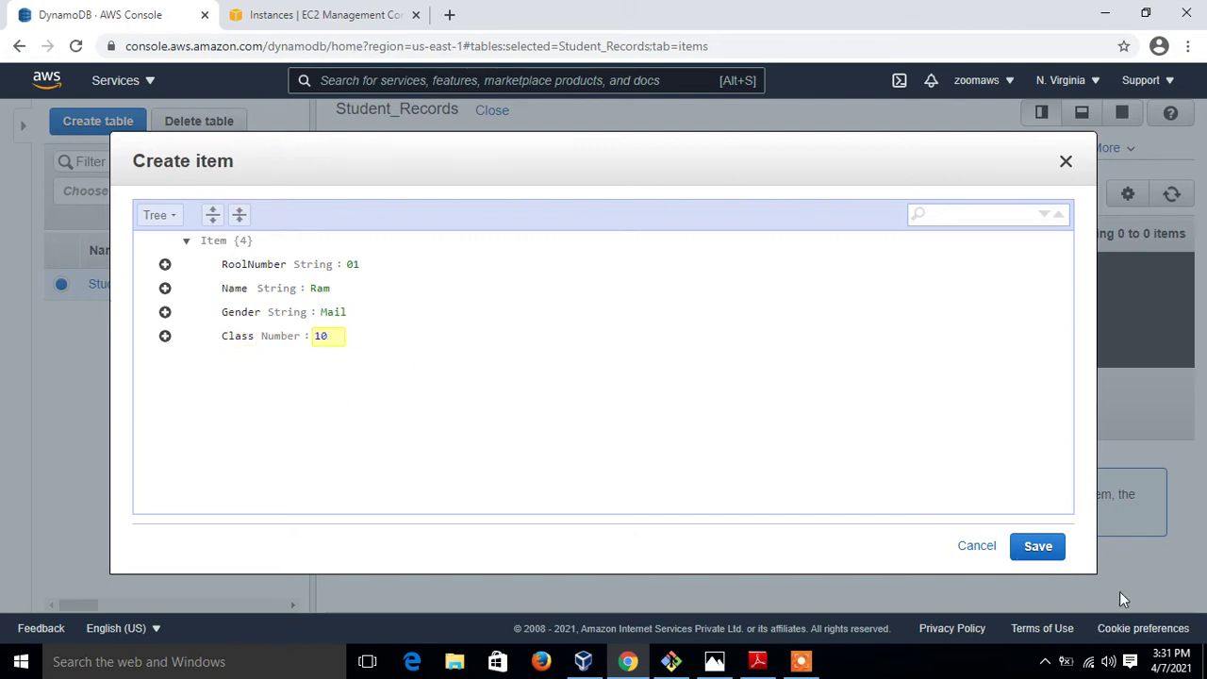
Save item 01 and start a second item with RoolNumber 02
left_click(1045, 555)
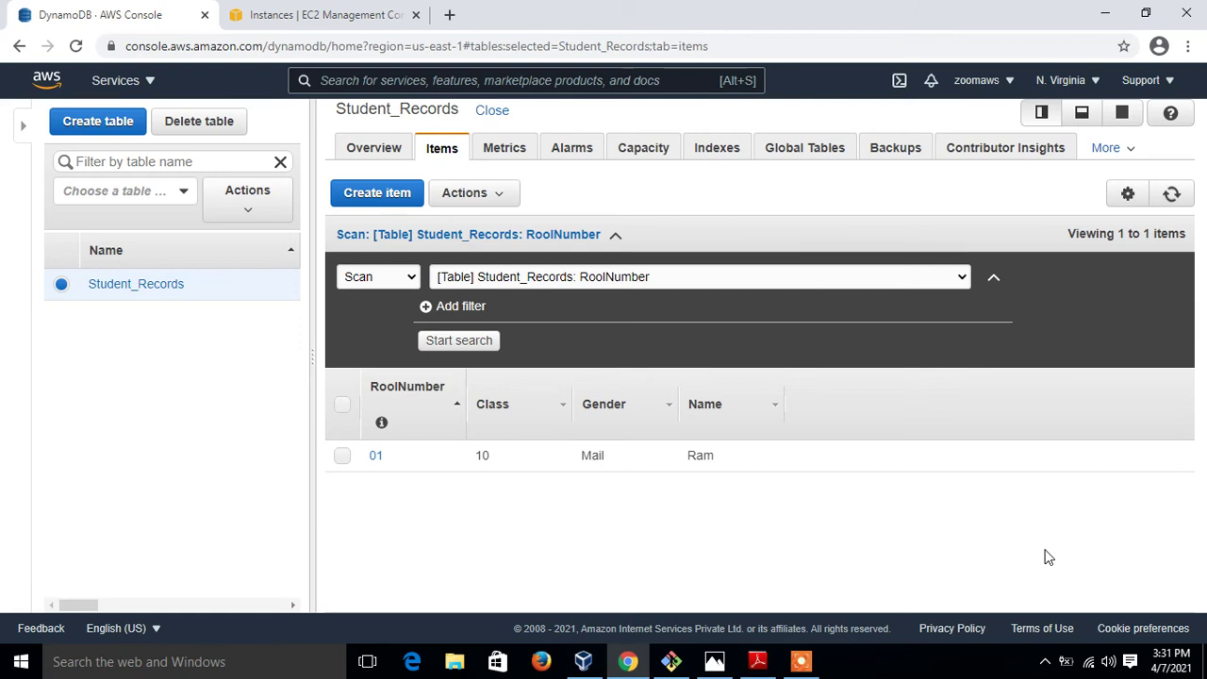
left_click(383, 194)
left_click(352, 264)
type("02")
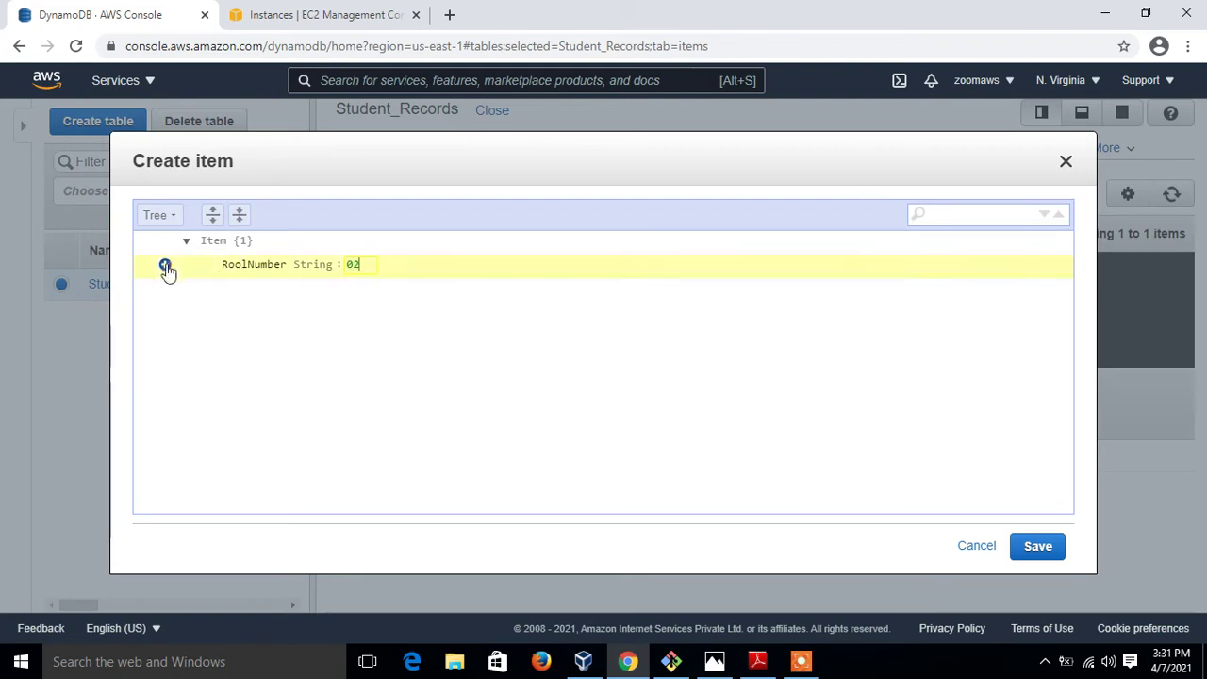
Append a String Name attribute holding the second student's name
left_click(165, 264)
mouse_move(242, 298)
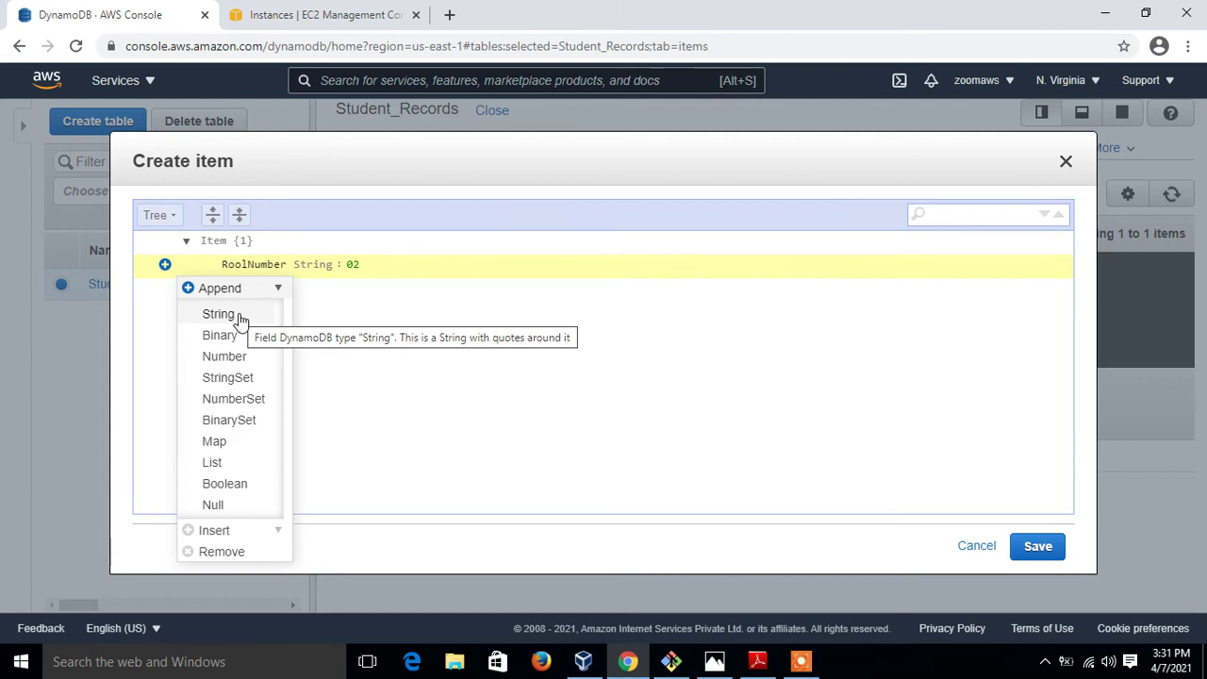
left_click(240, 317)
type("N")
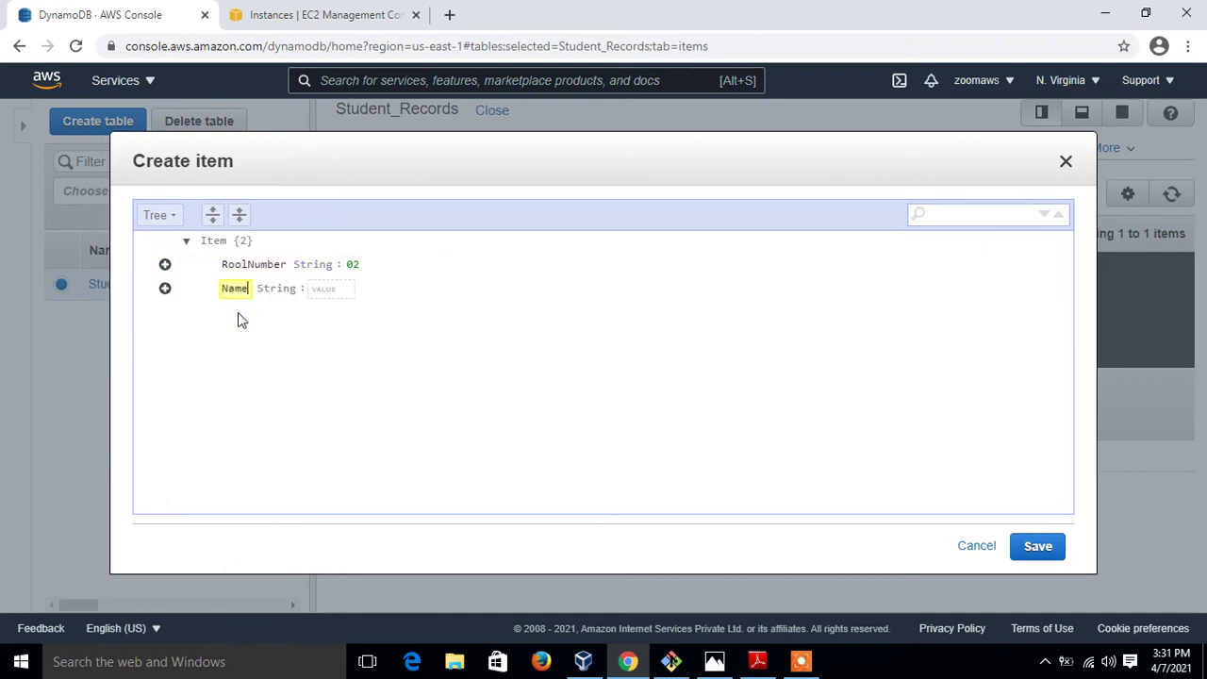
type("ame")
key("Tab")
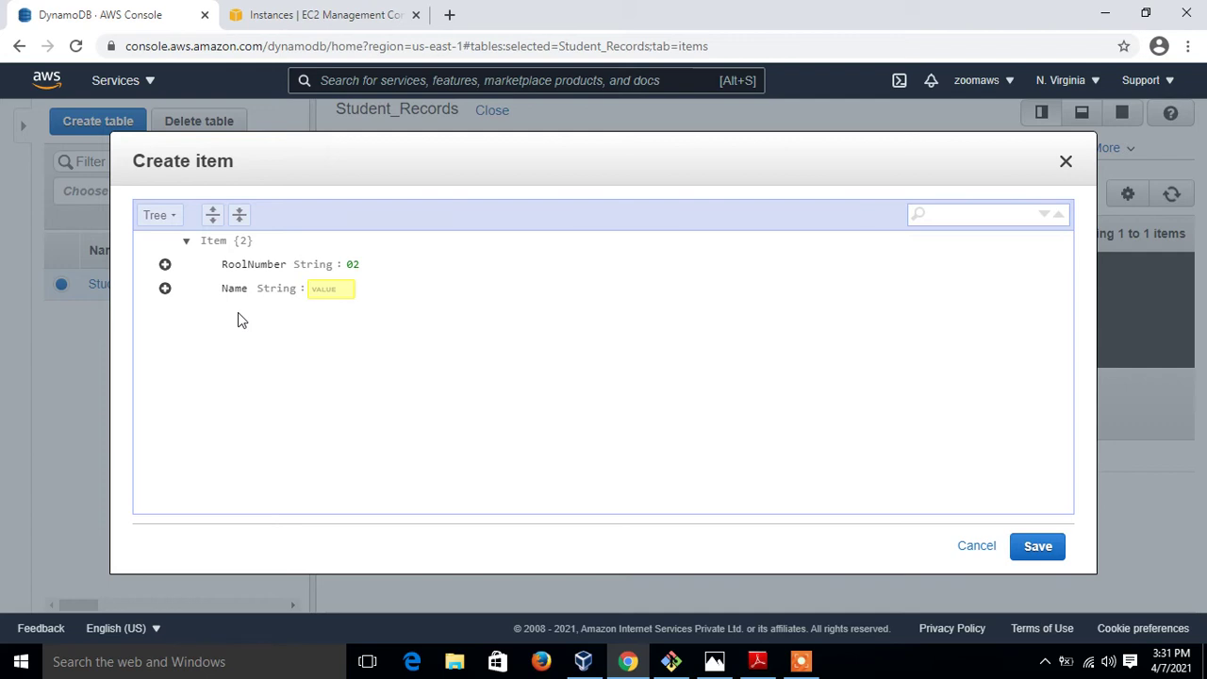
type("Yahoo")
Append a String attribute Stream with value Art
left_click(165, 289)
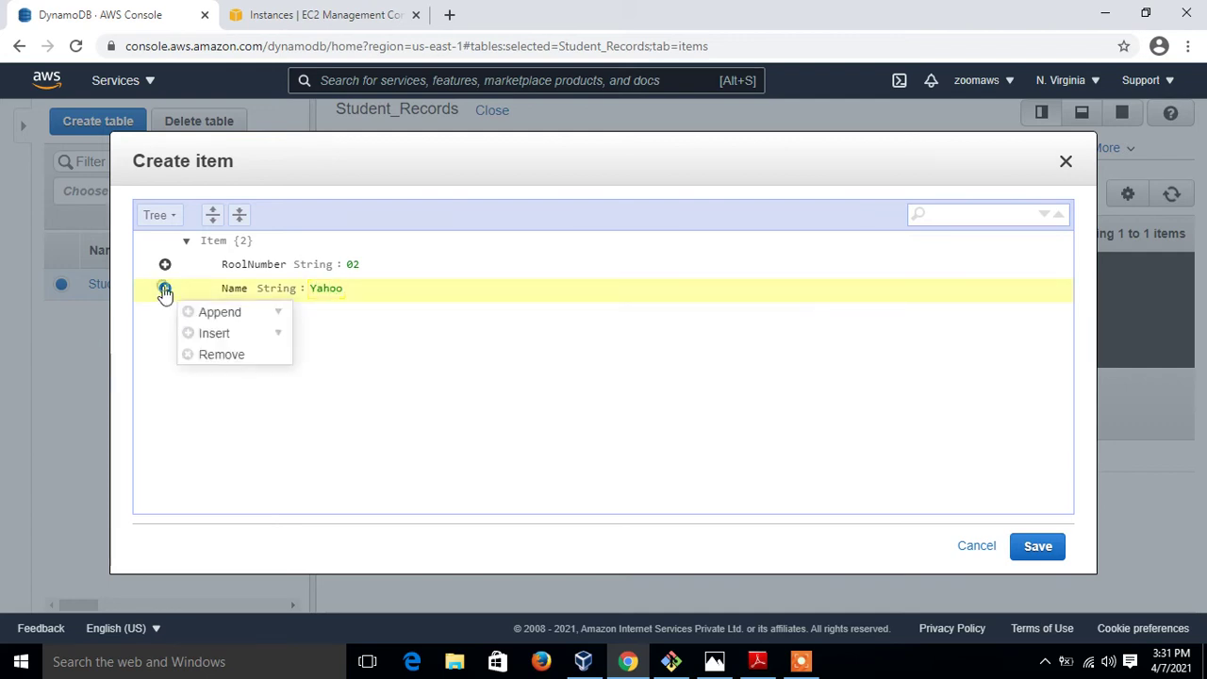
left_click(220, 319)
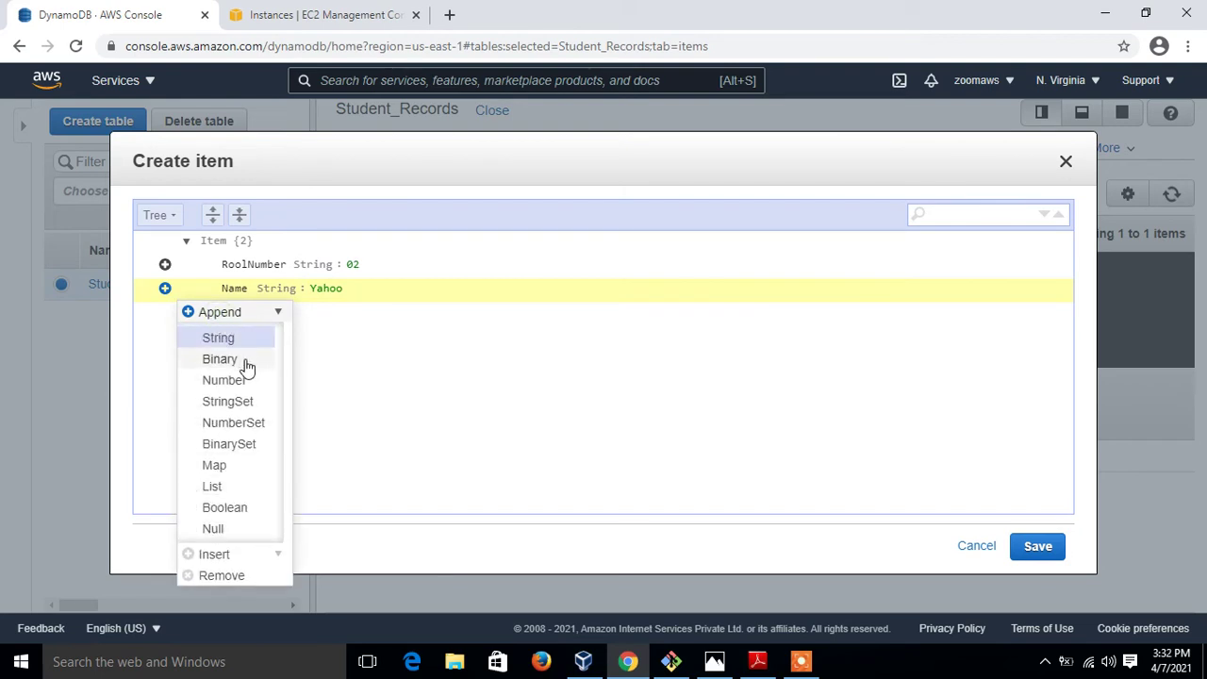
left_click(251, 337)
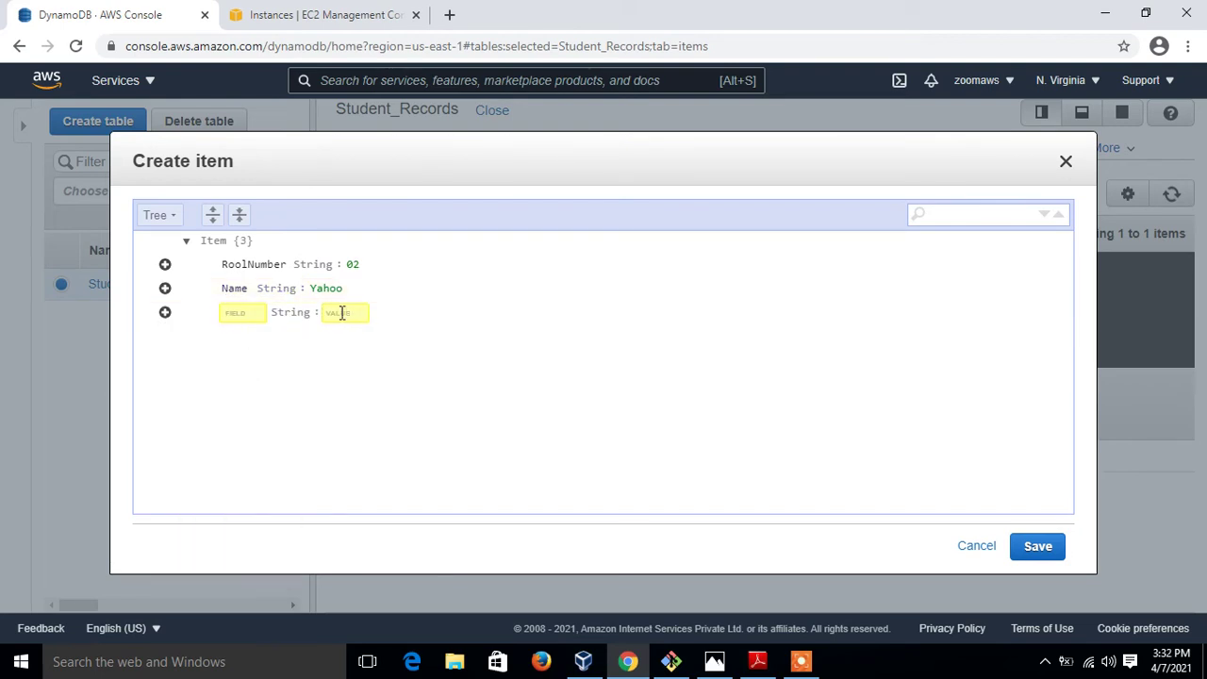
type("Stream")
key("Tab")
type("Art")
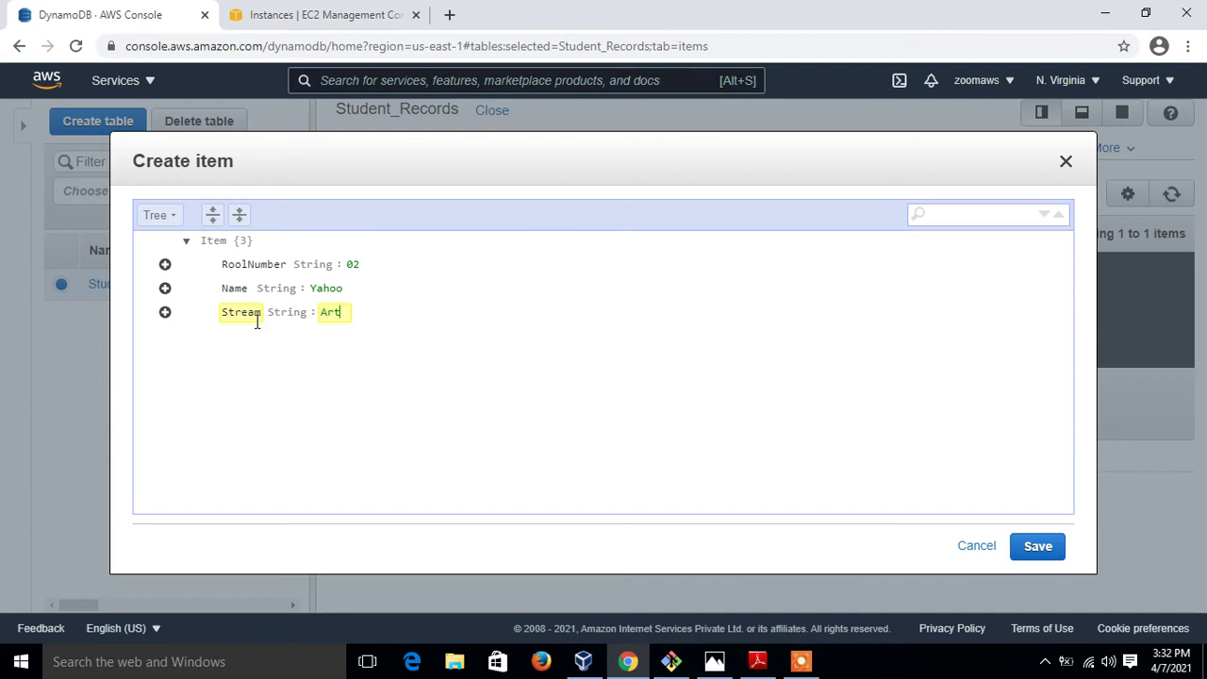
left_click(250, 363)
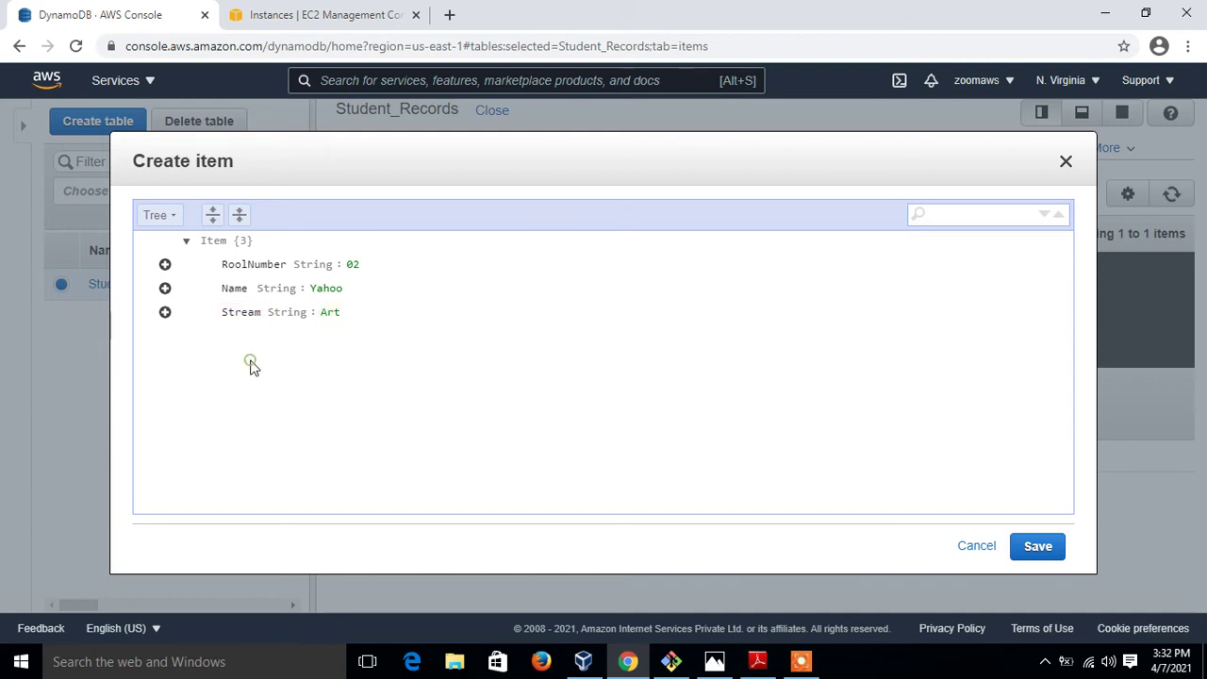
Append a String attribute Section with value C
left_click(165, 314)
mouse_move(203, 342)
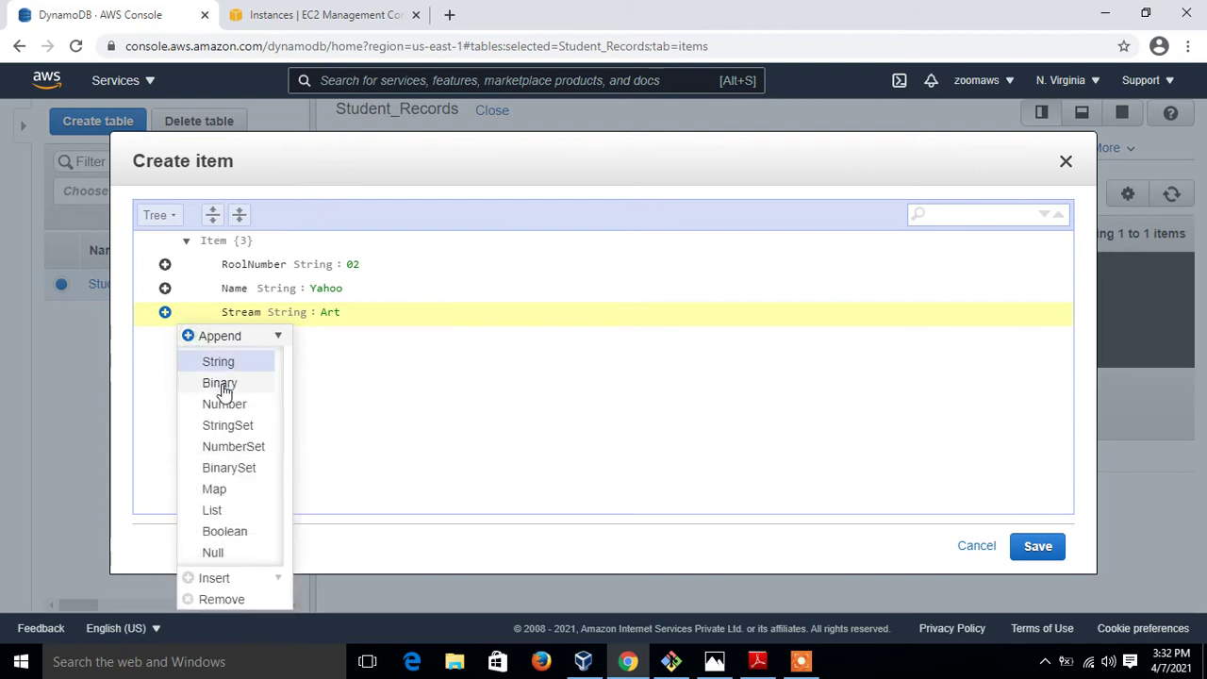
left_click(232, 363)
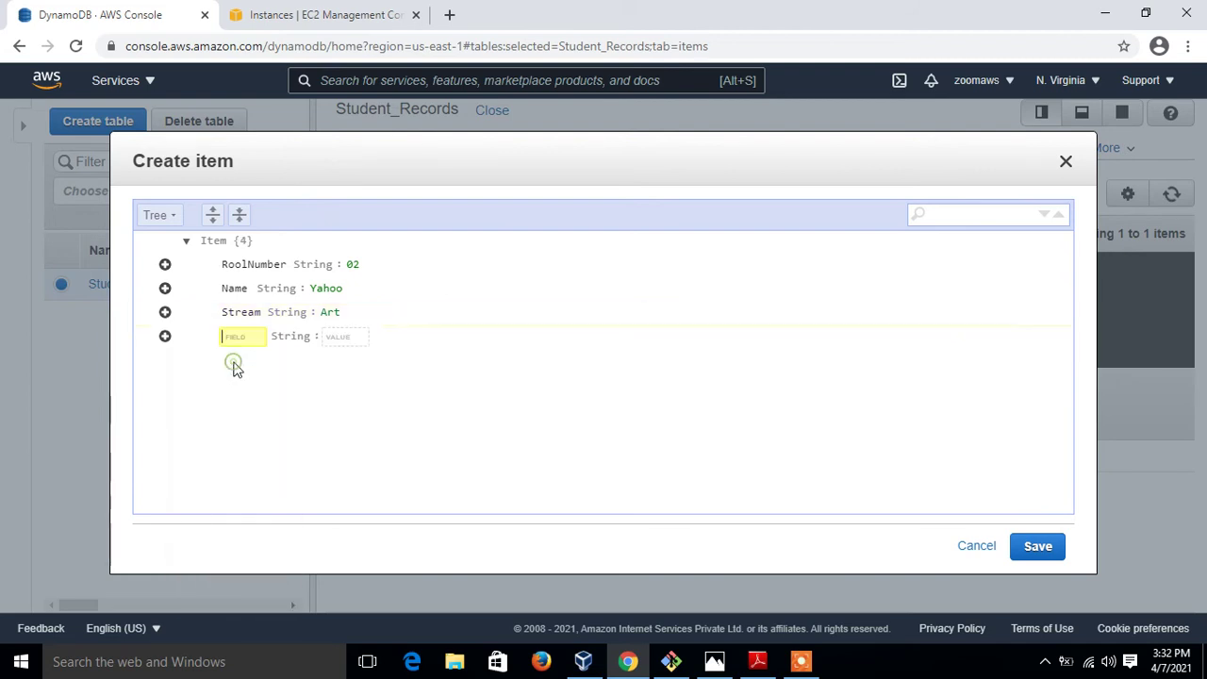
type("Section")
key("Tab")
type("C")
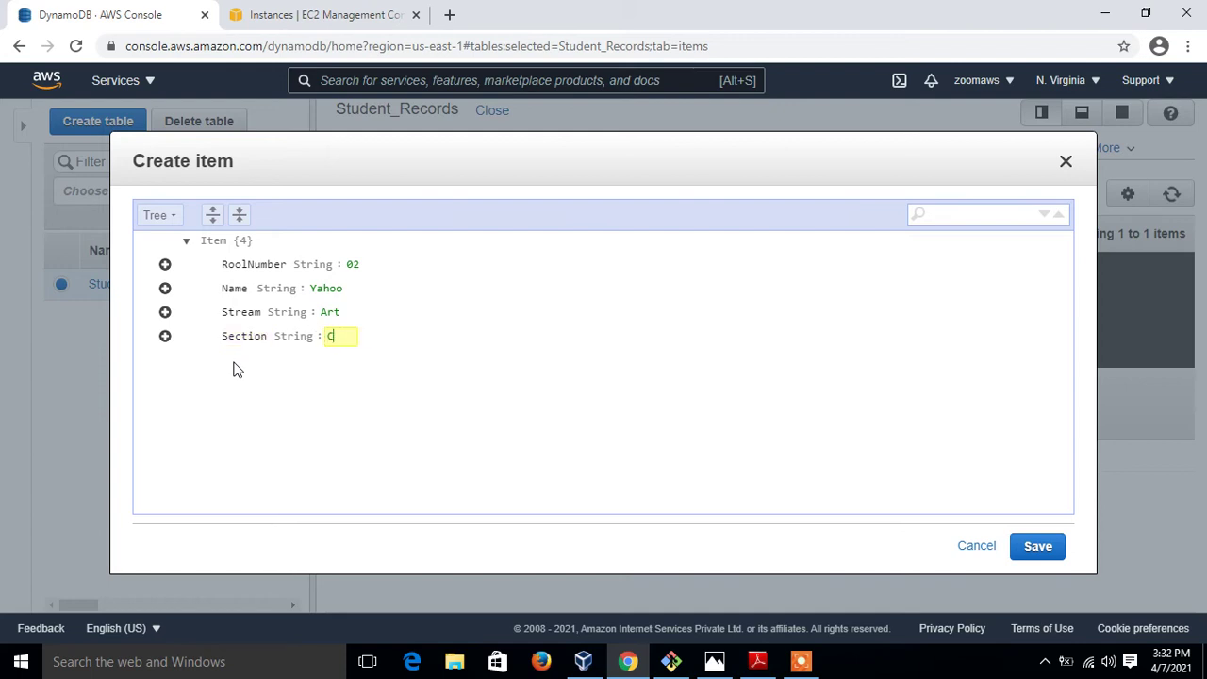
left_click(232, 379)
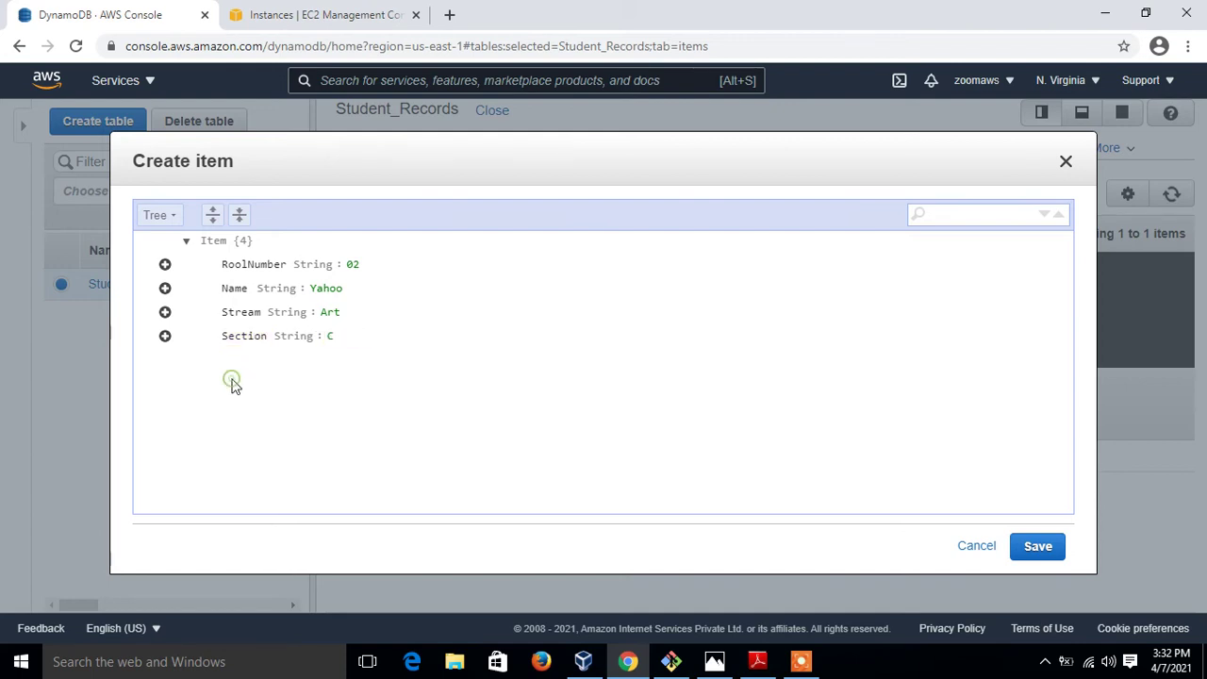
Append a Number attribute Class with value 9 and save item 02
left_click(166, 338)
mouse_move(207, 364)
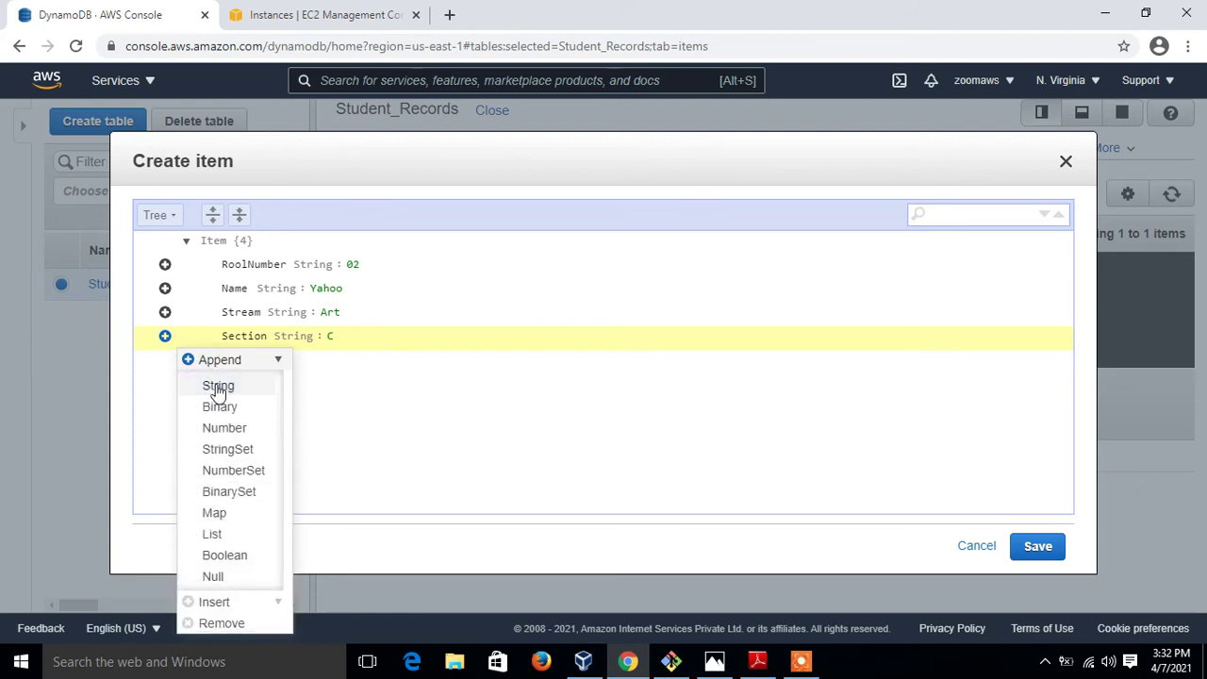
left_click(225, 429)
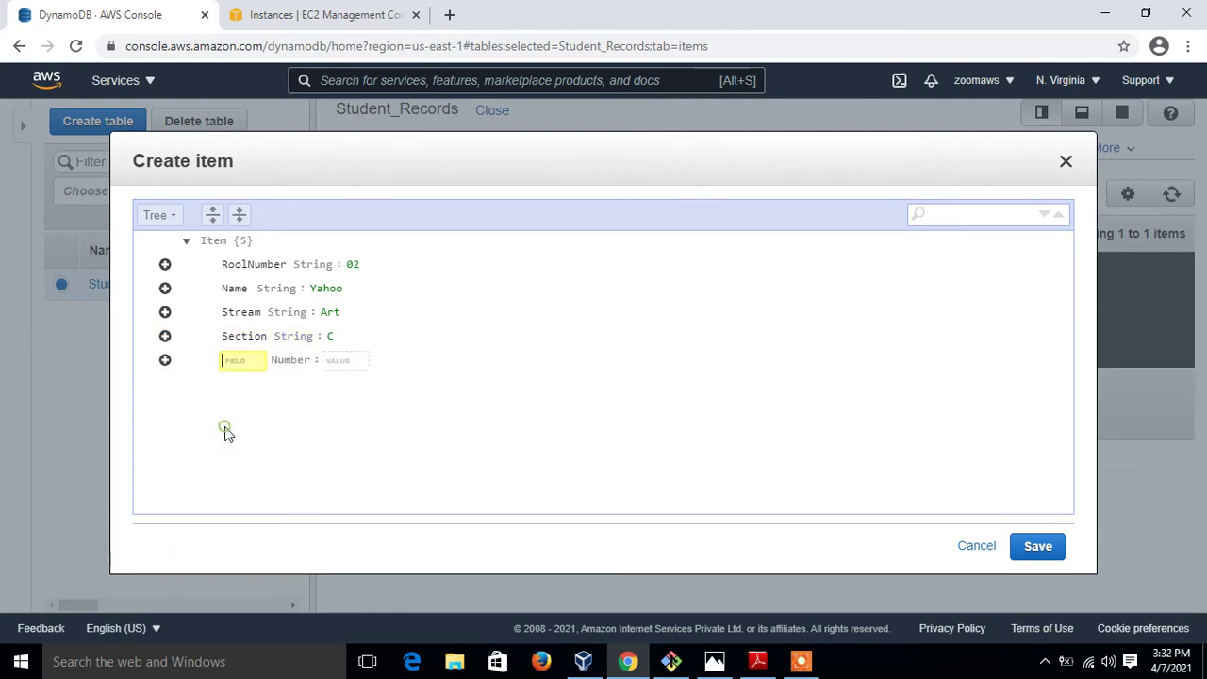
type("C1ass")
key("Tab")
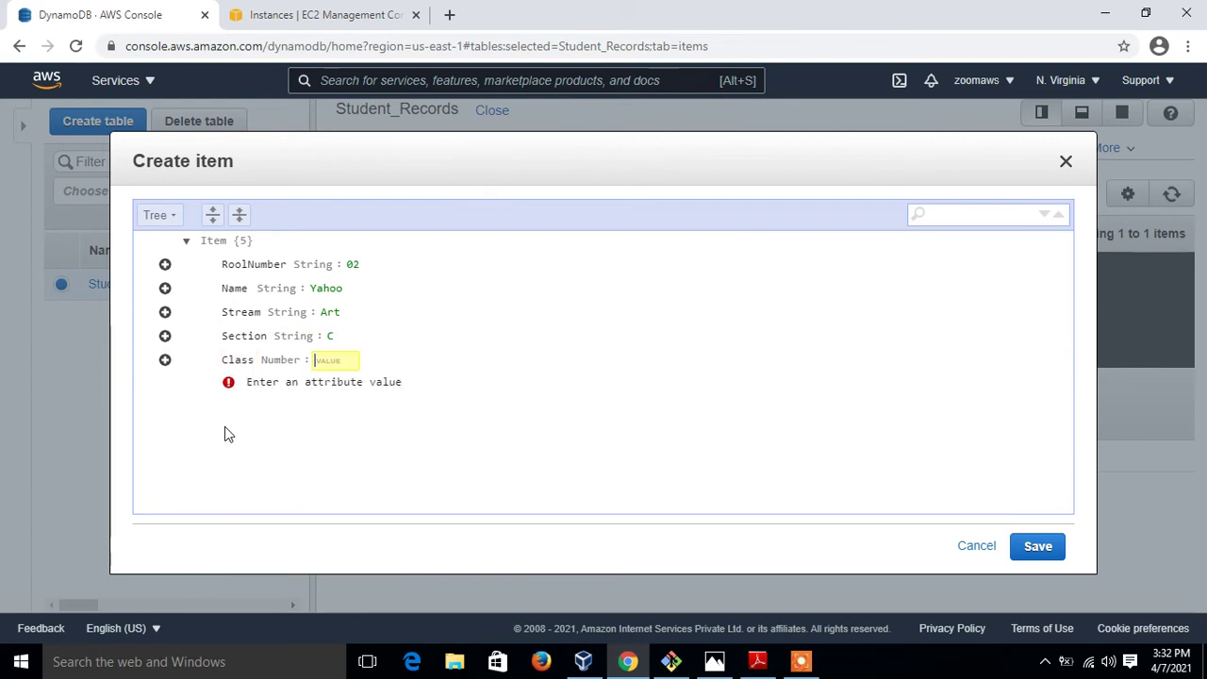
type("9")
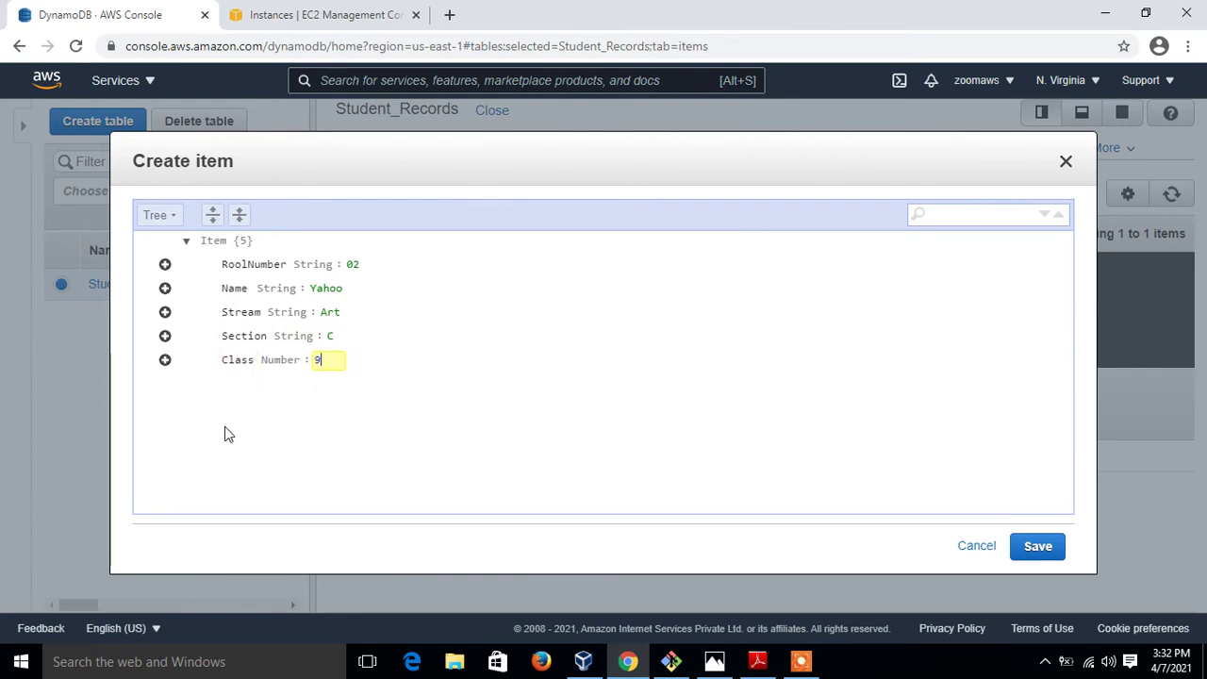
left_click(1037, 547)
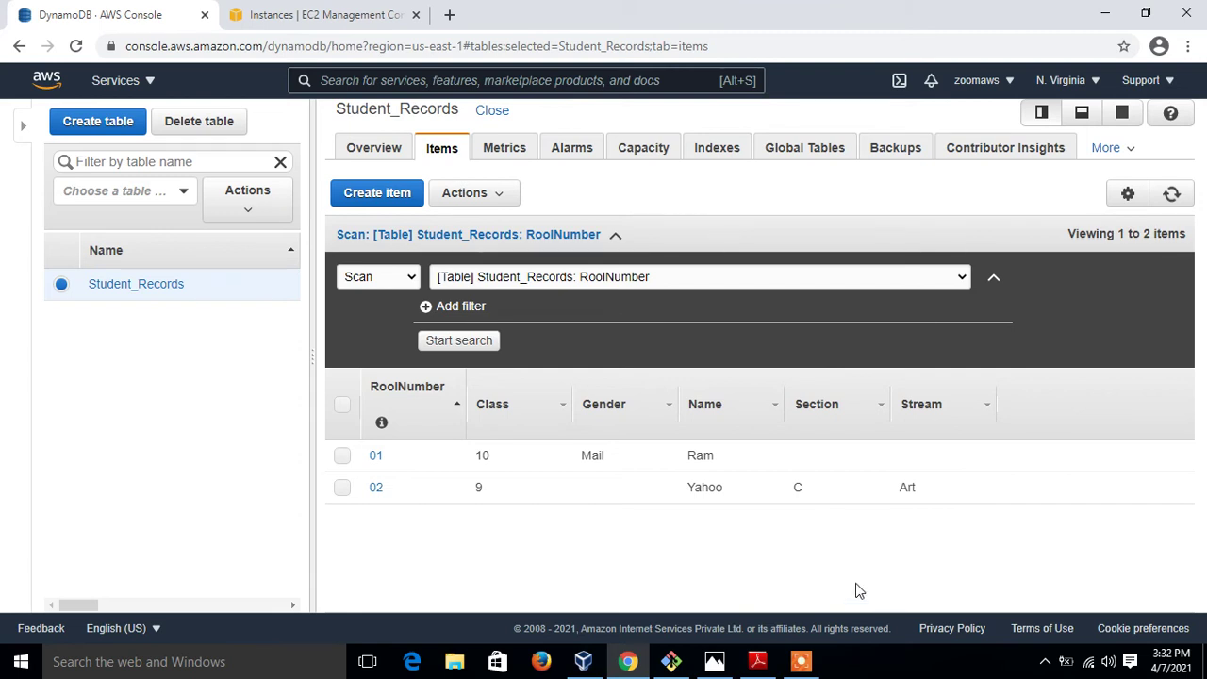
Keep the Items search mode on Scan and rerun it to list items 01 and 02
mouse_move(870, 501)
left_click(403, 280)
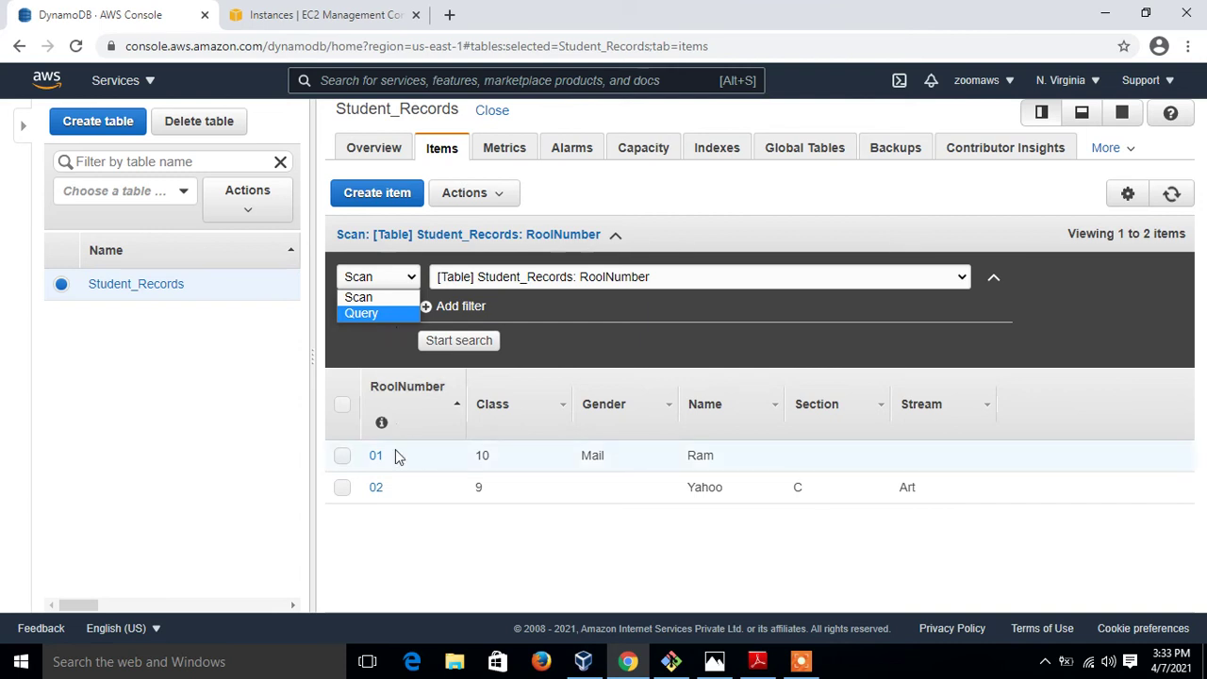
mouse_move(479, 489)
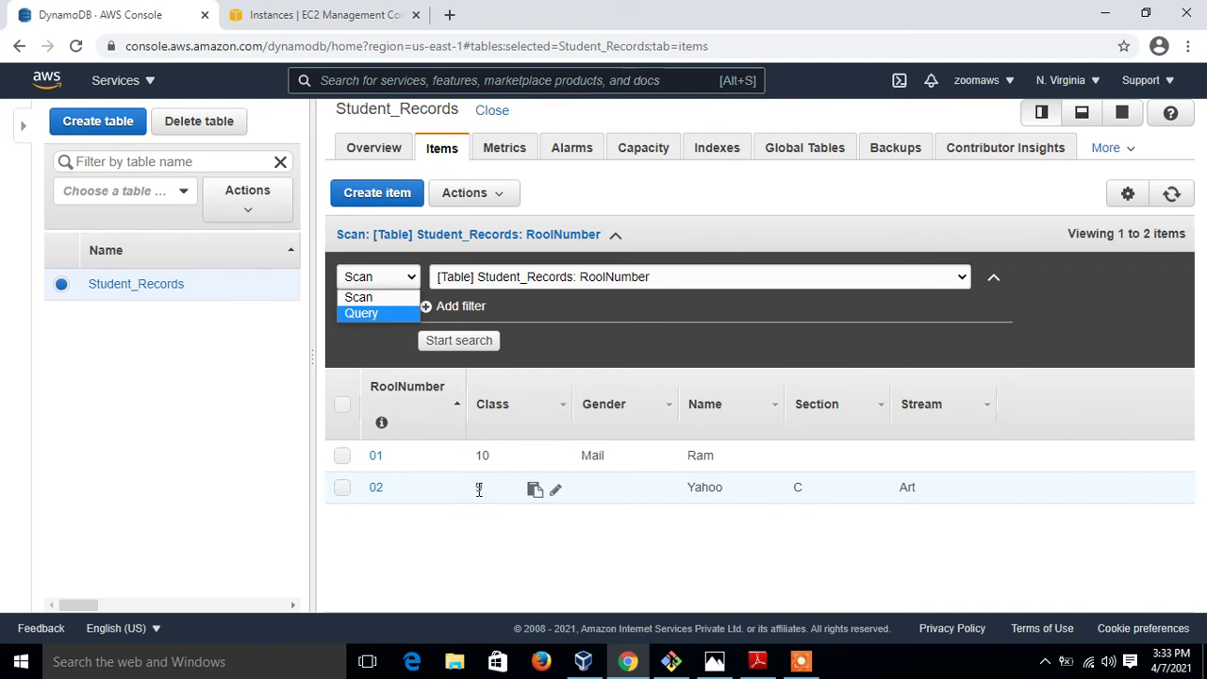
left_click(762, 345)
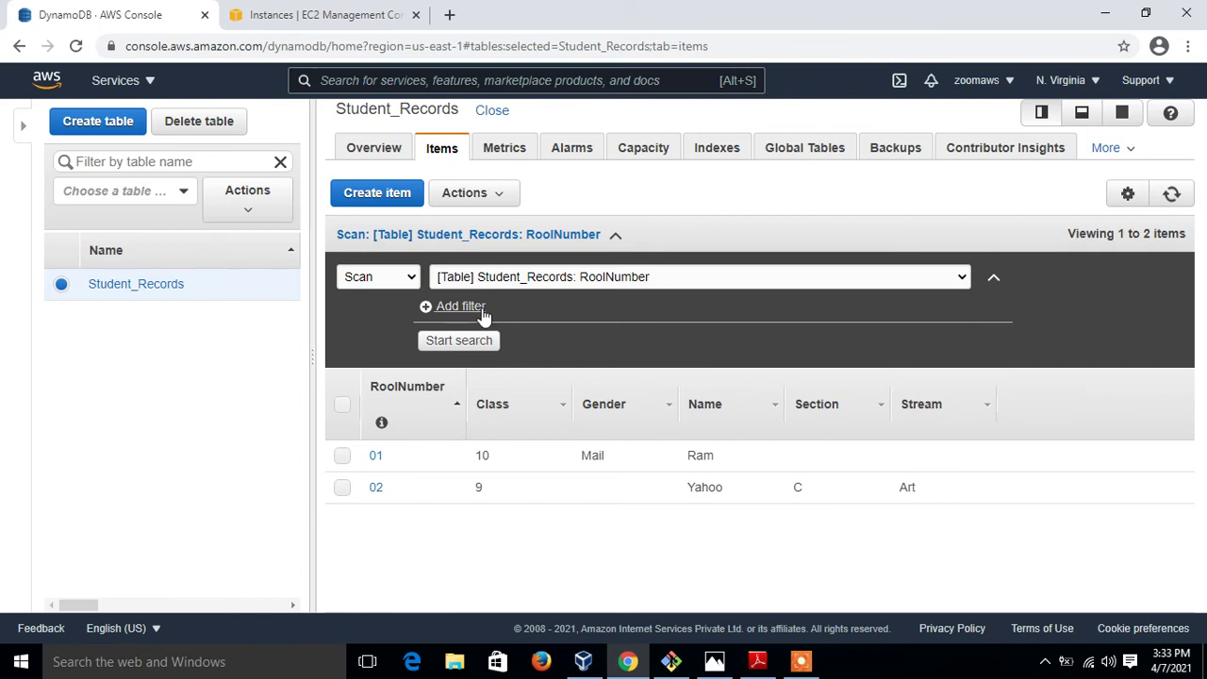
left_click(457, 344)
Add a scan filter where Name equals the first student's name and run it
left_click(430, 308)
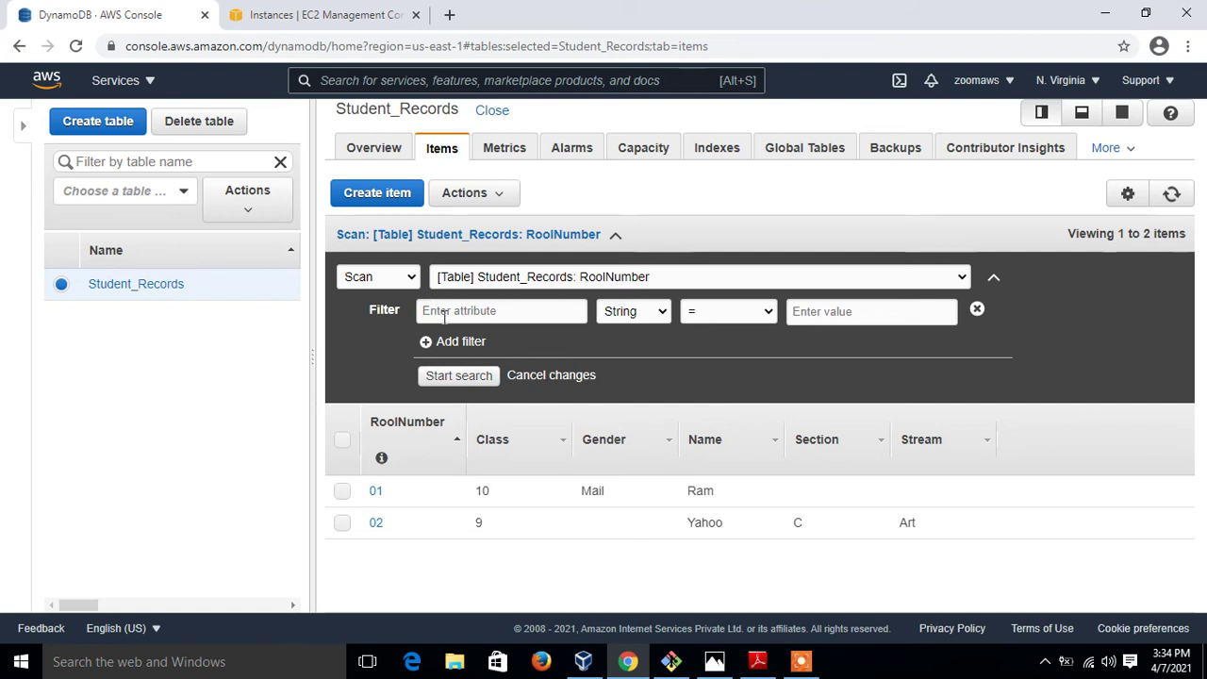
type("Name")
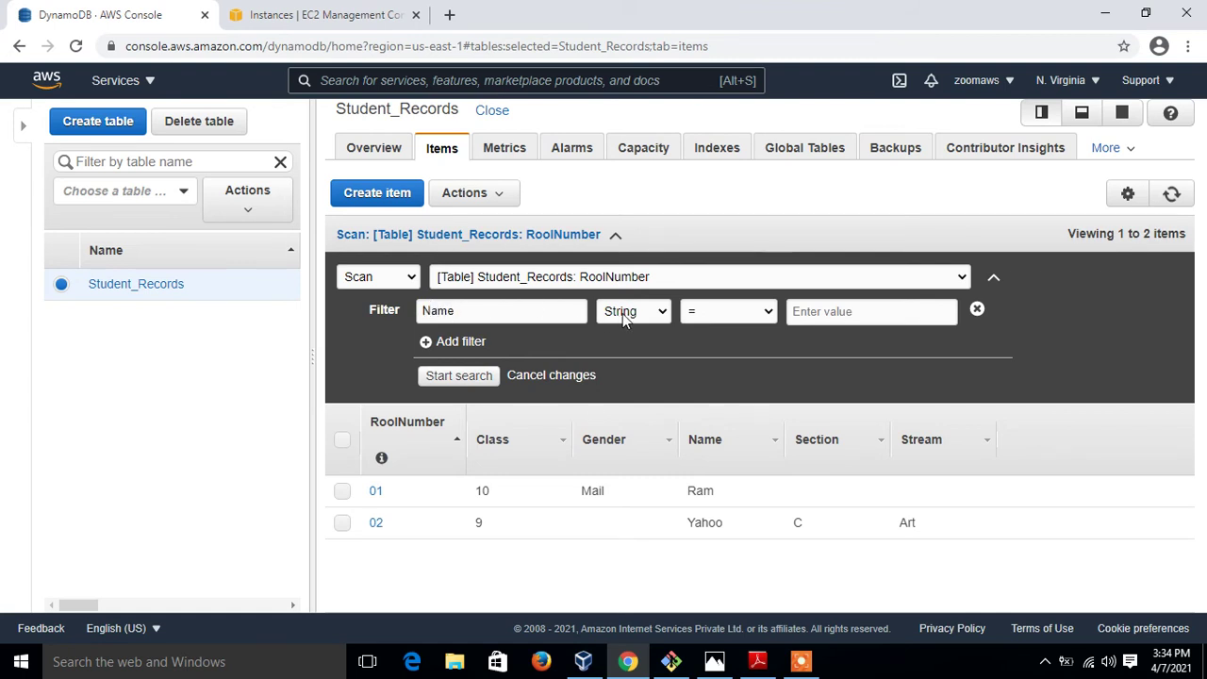
left_click(845, 314)
type("Ram")
key("Return")
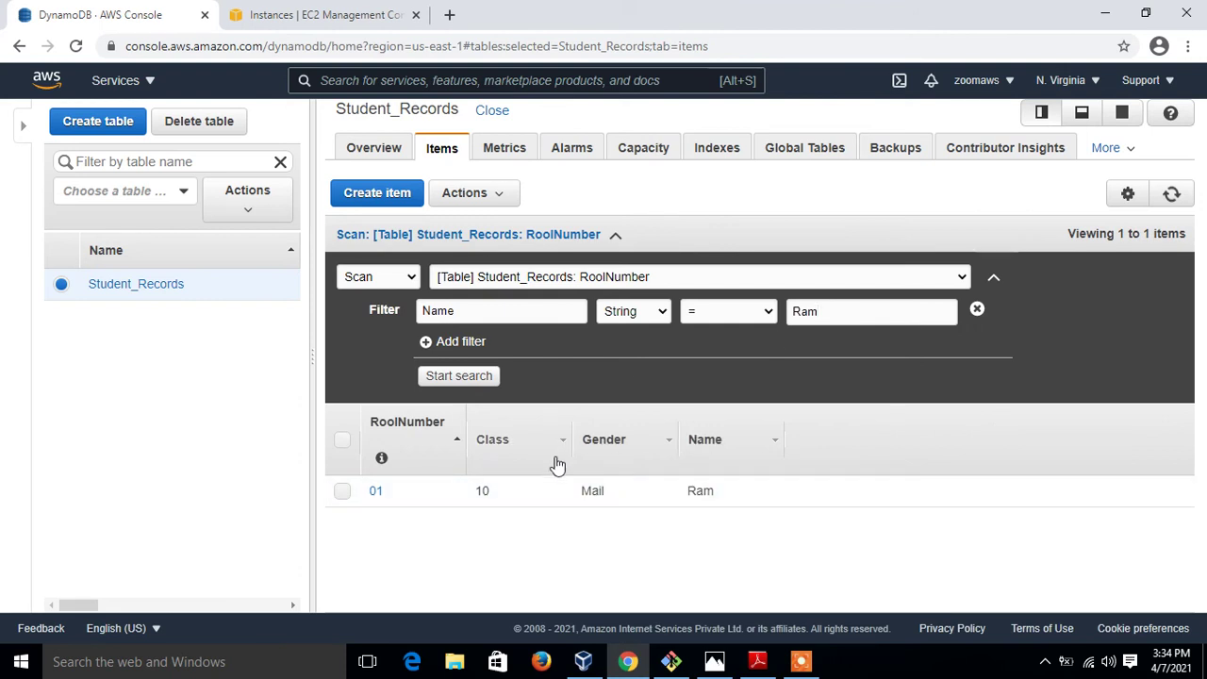
Change the filter to Class, type Number, = 9, and rerun the scan
double_click(491, 312)
key("BackSpace")
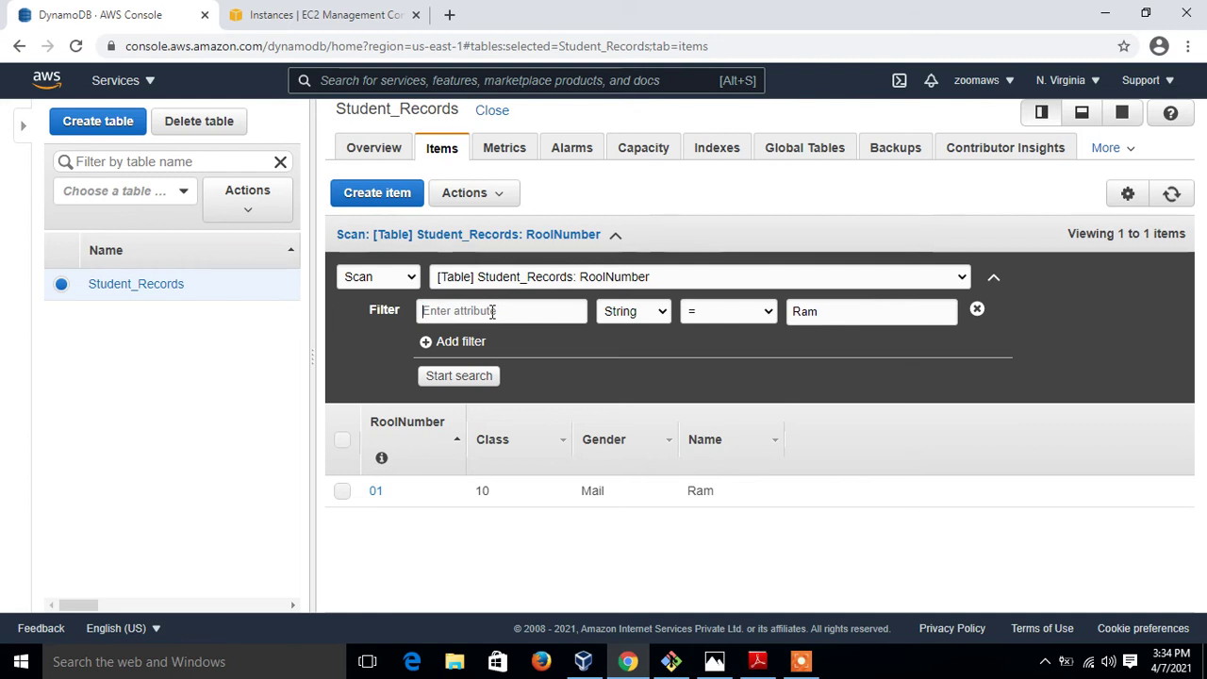
type("C")
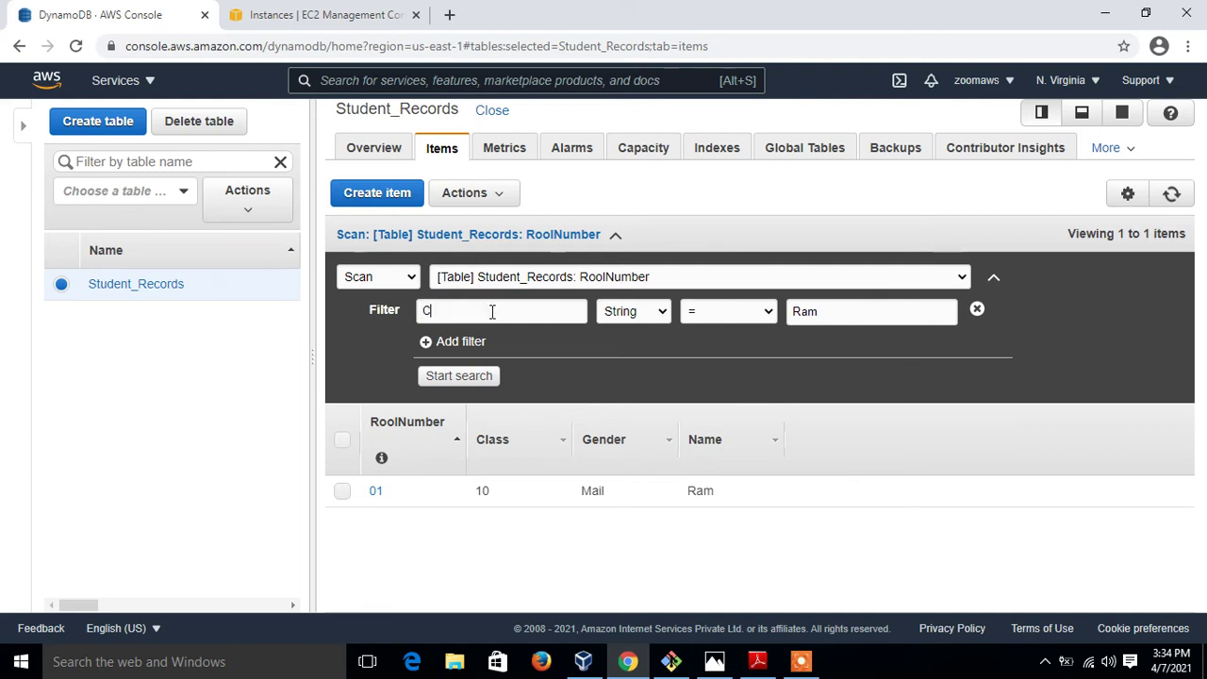
type("lass")
left_click(656, 311)
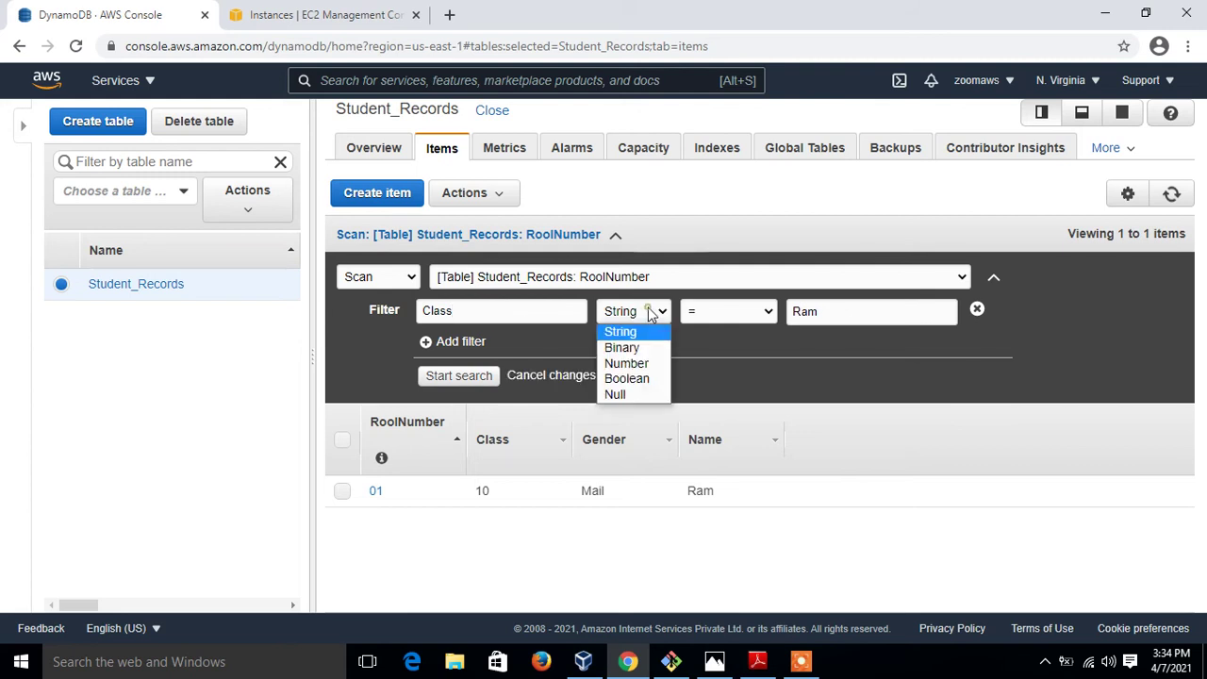
left_click(639, 364)
key("BackSpace")
key("BackSpace")
key("BackSpace")
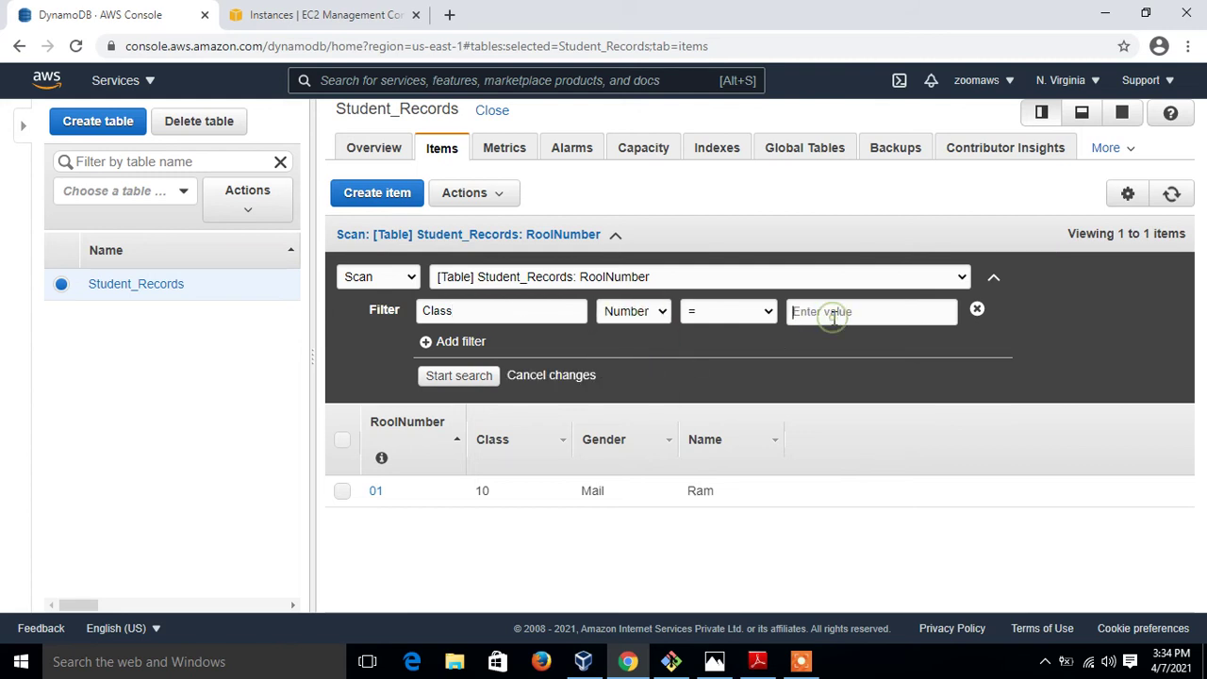
type("9")
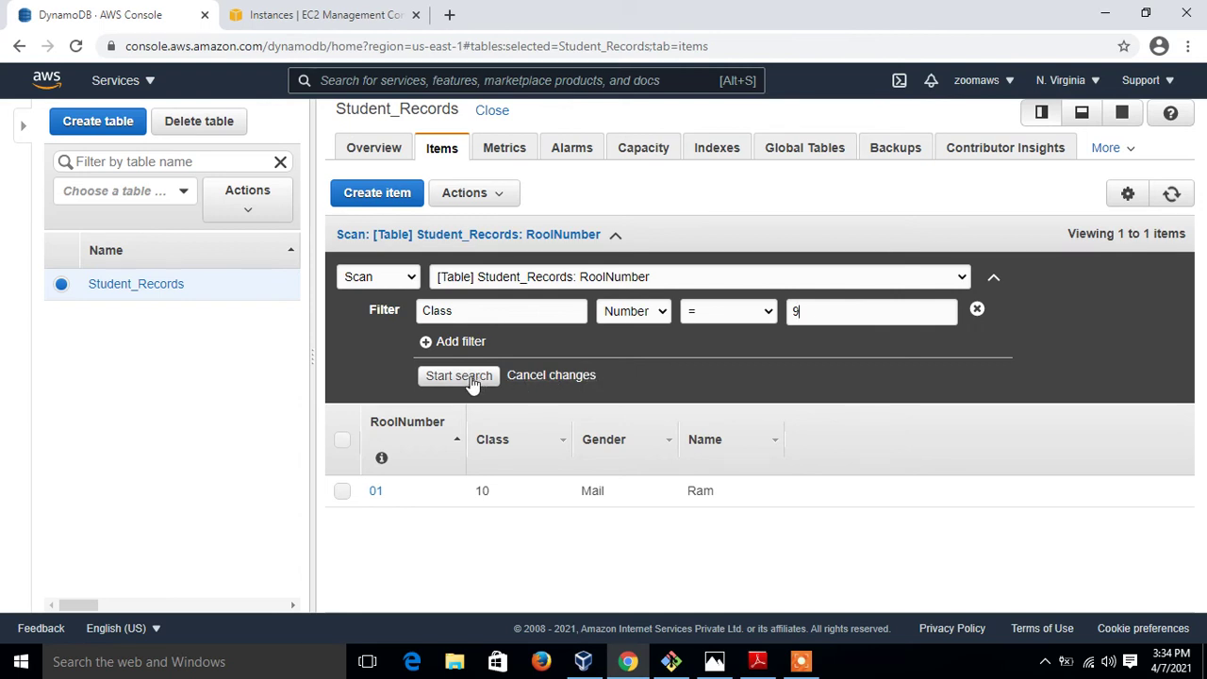
left_click(472, 378)
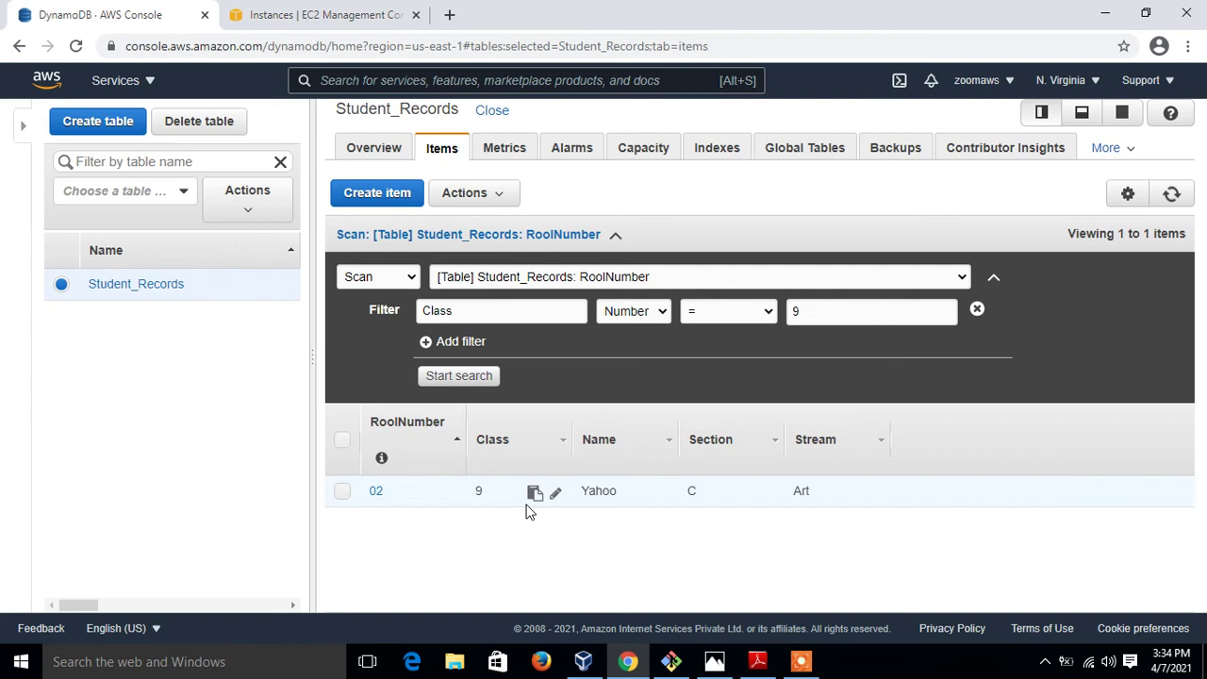
left_click(410, 279)
Query partition key RoolNumber = 01 without the Class filter, then return to Scan mode
left_click(394, 314)
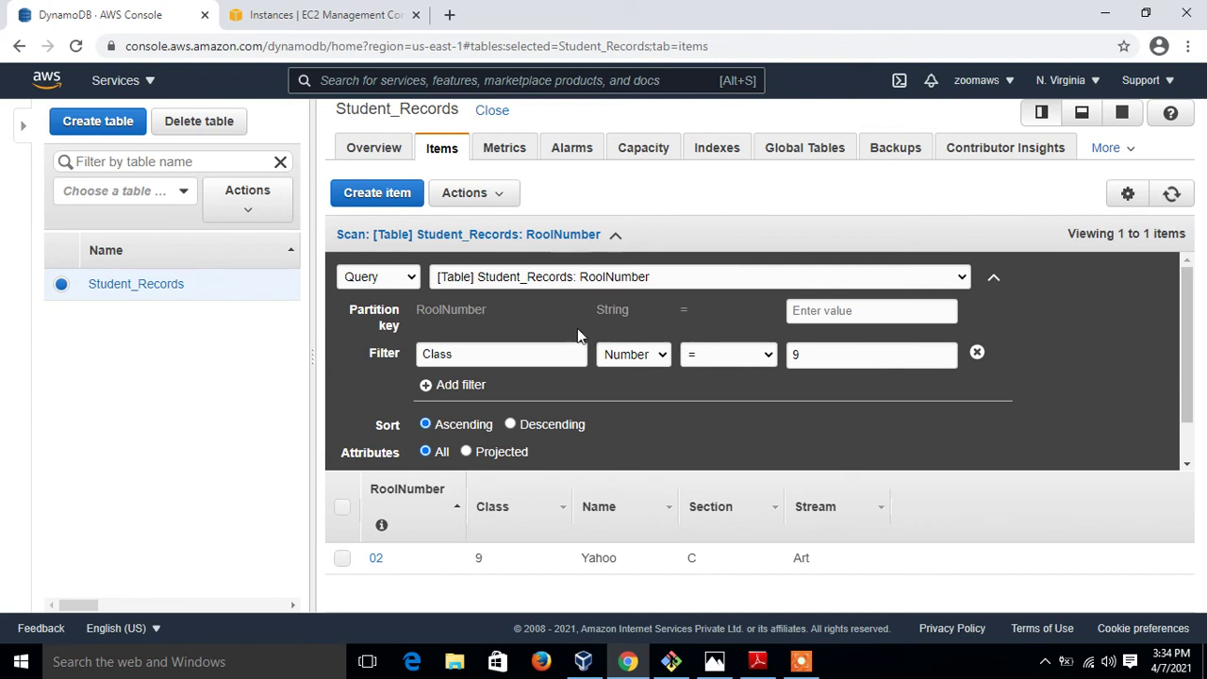
left_click(821, 317)
type("01")
left_click(978, 354)
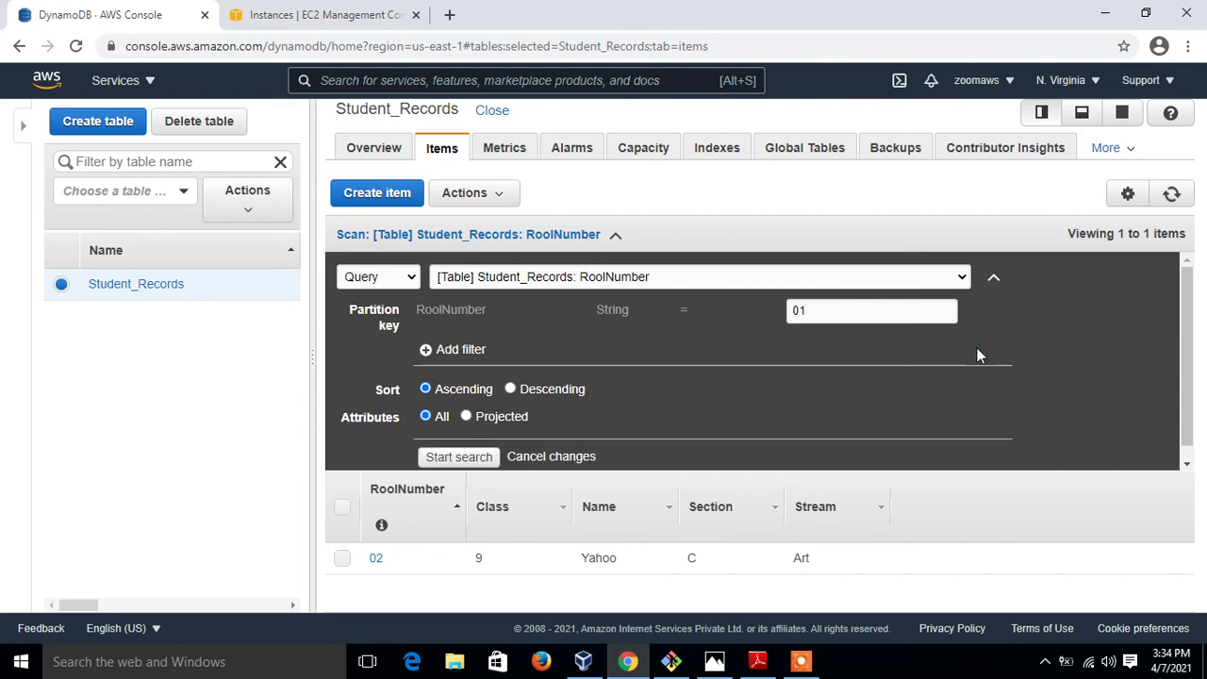
left_click(459, 456)
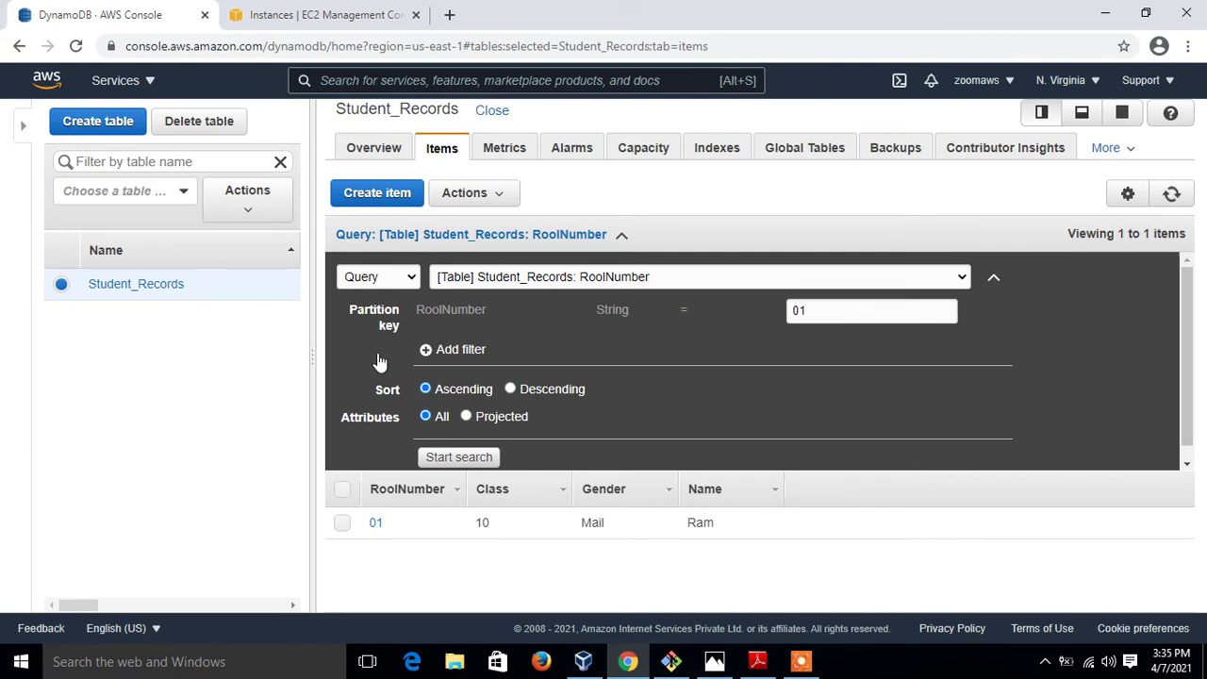
left_click(410, 276)
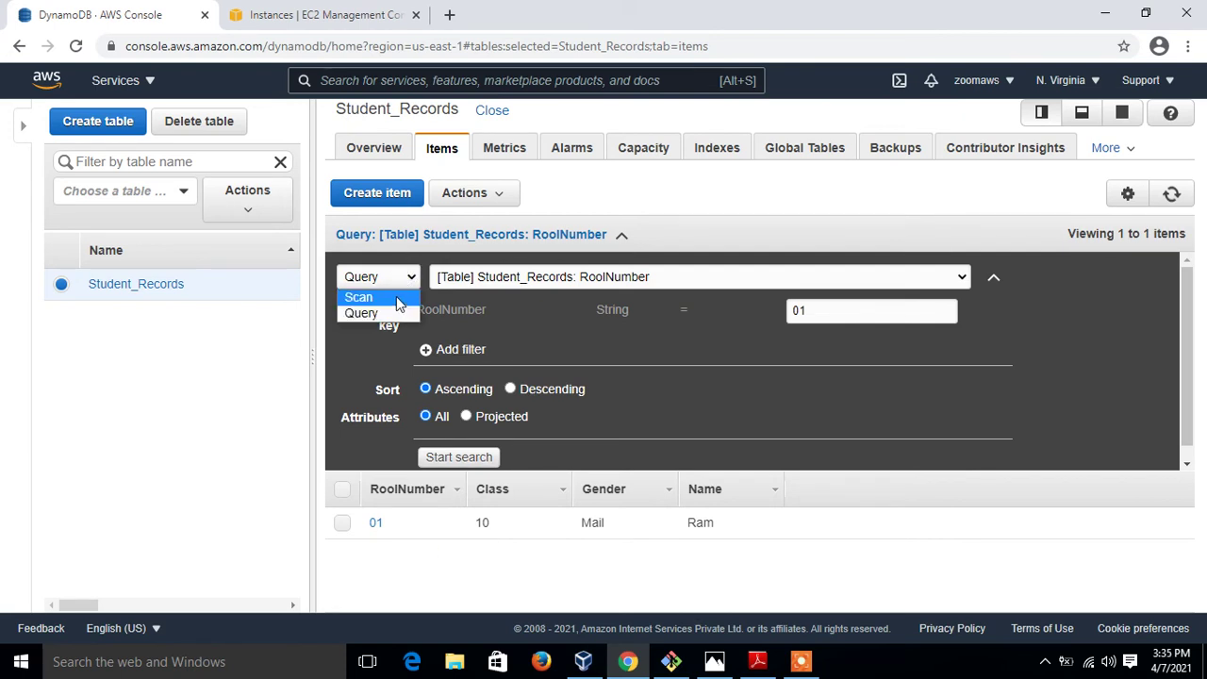
left_click(396, 296)
Rerun the unfiltered scan of Student_Records so it lists items 01 and 02
left_click(460, 340)
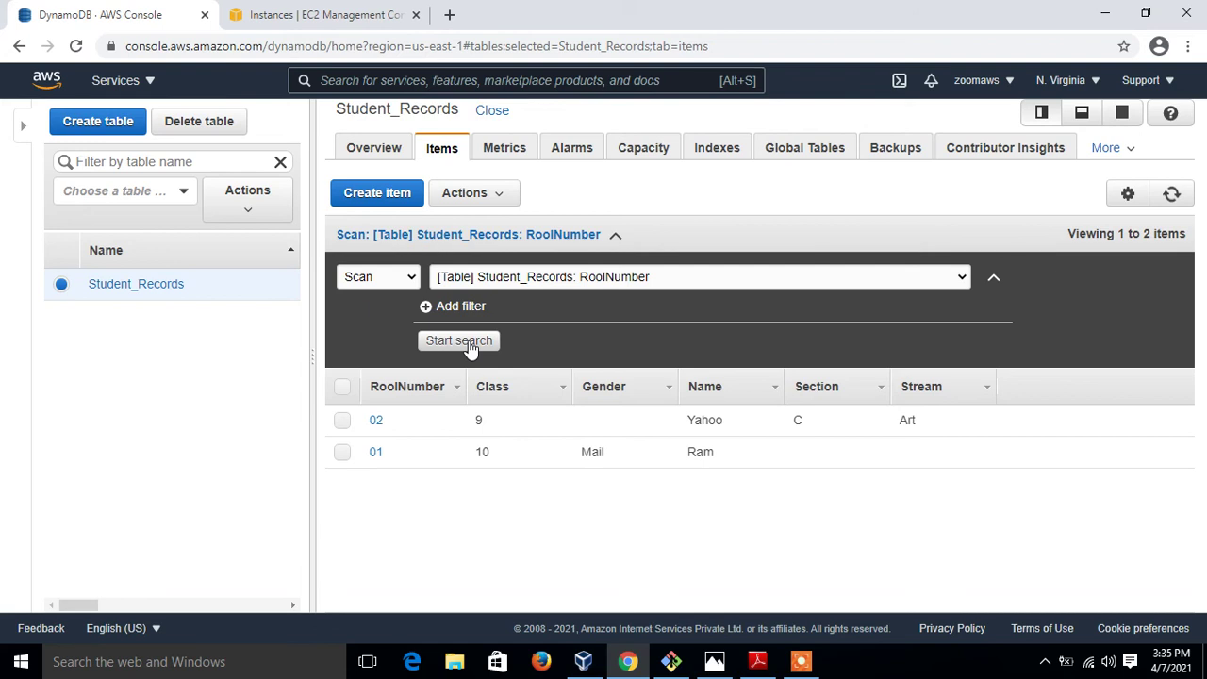
left_click(347, 20)
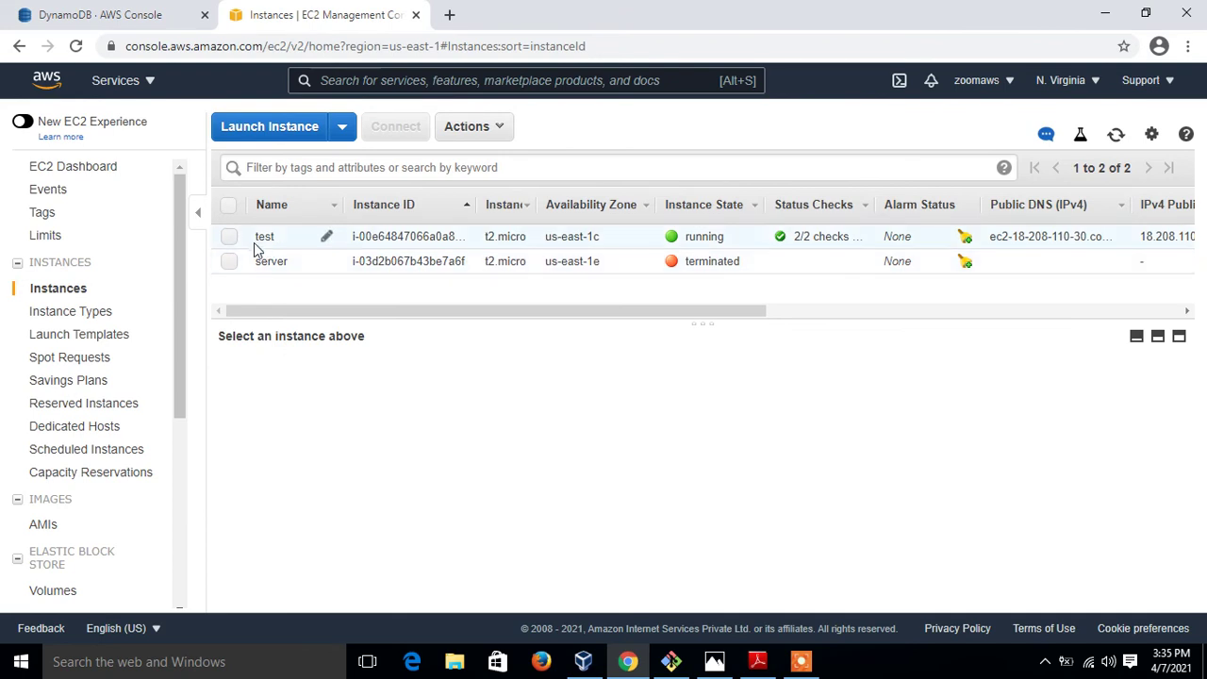
Select the running t2.micro instance 'test' to view its details in us-east-1c
left_click(229, 237)
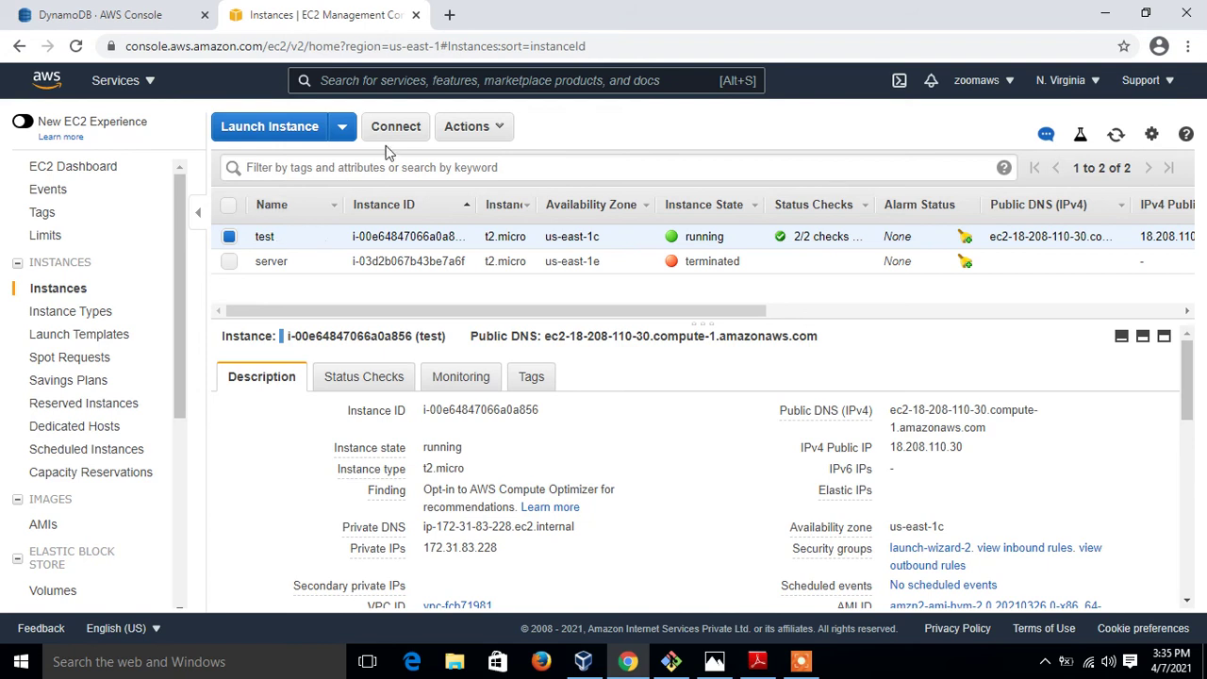
left_click(671, 664)
Reconnect to the EC2 instance over ssh and become root with sudo su -
key("Up")
key("Return")
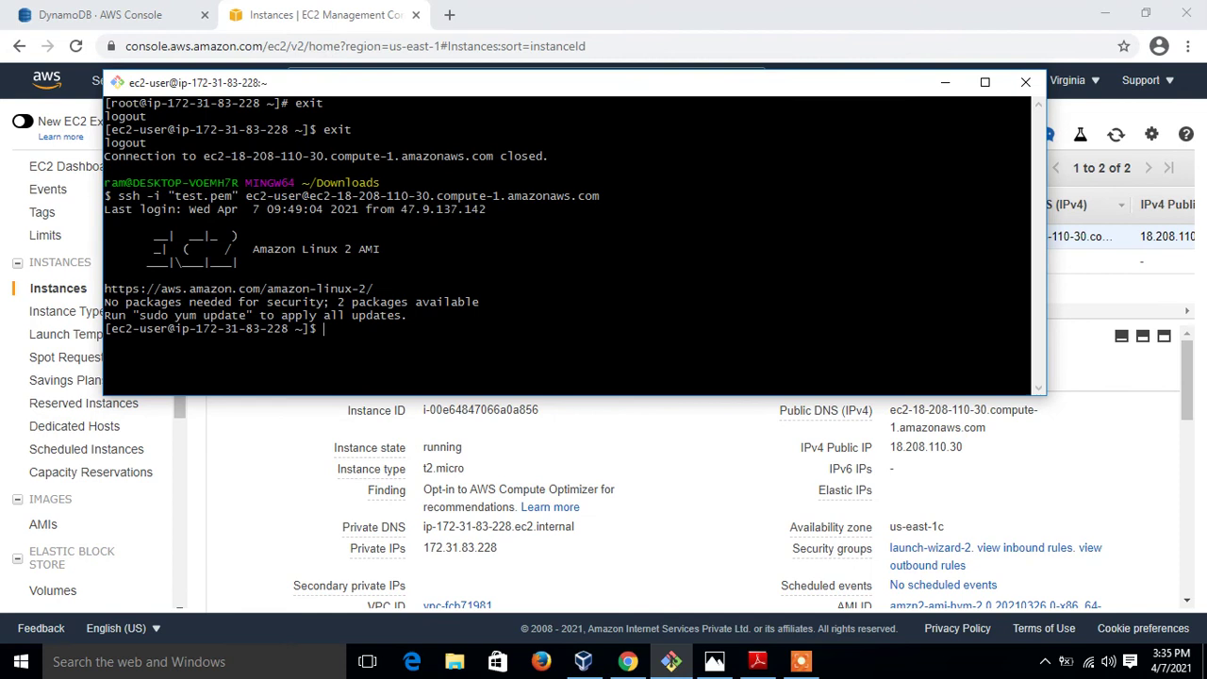
type("sudo su -")
key("ctrl+l")
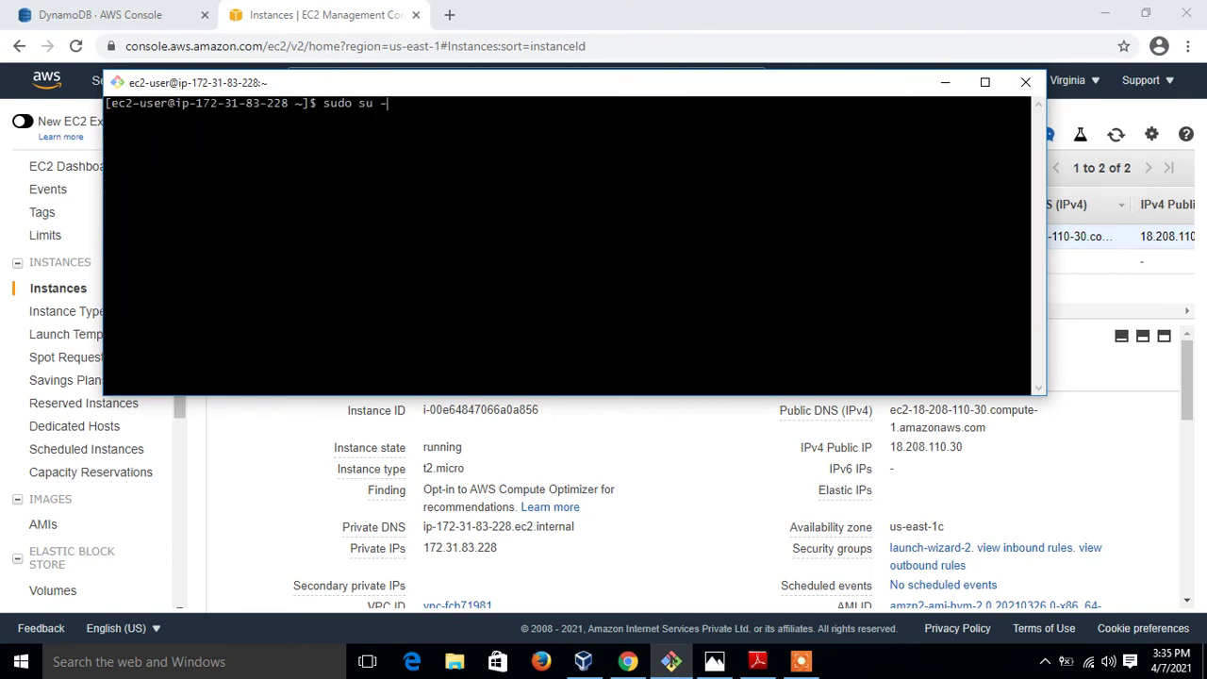
key("Return")
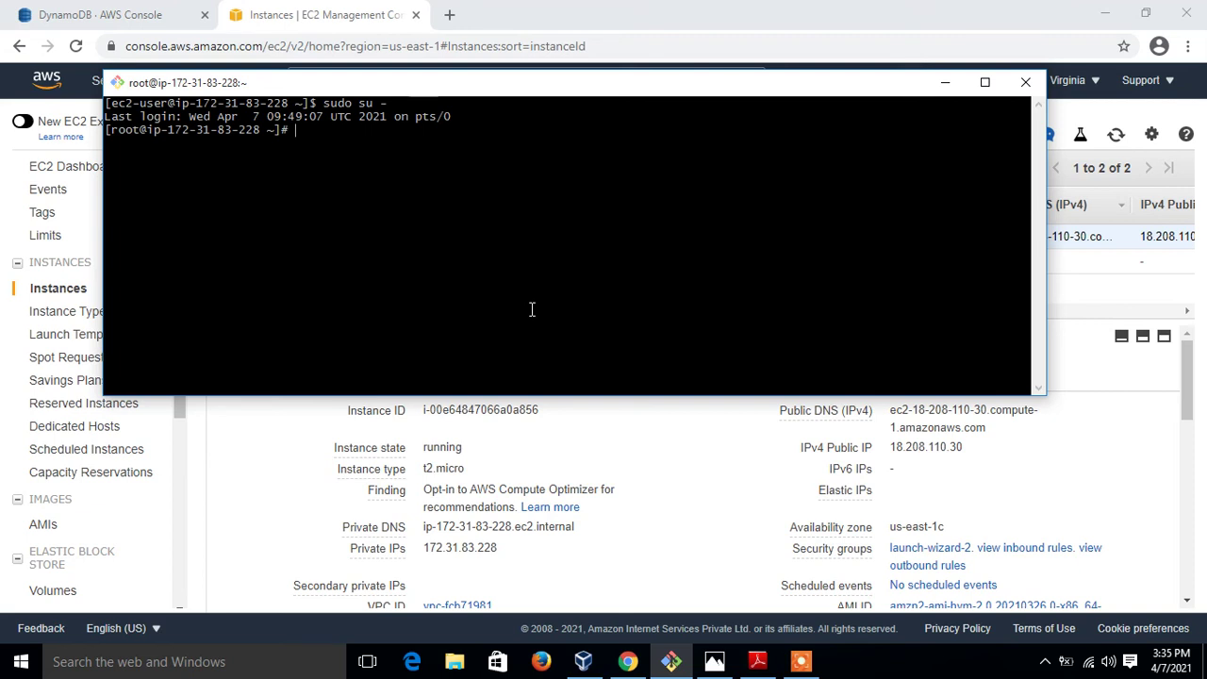
Run aws dynamodb list-tables and highlight Student_Records in the output
type("aws dynam")
key("BackSpace")
key("BackSpace")
type("amo")
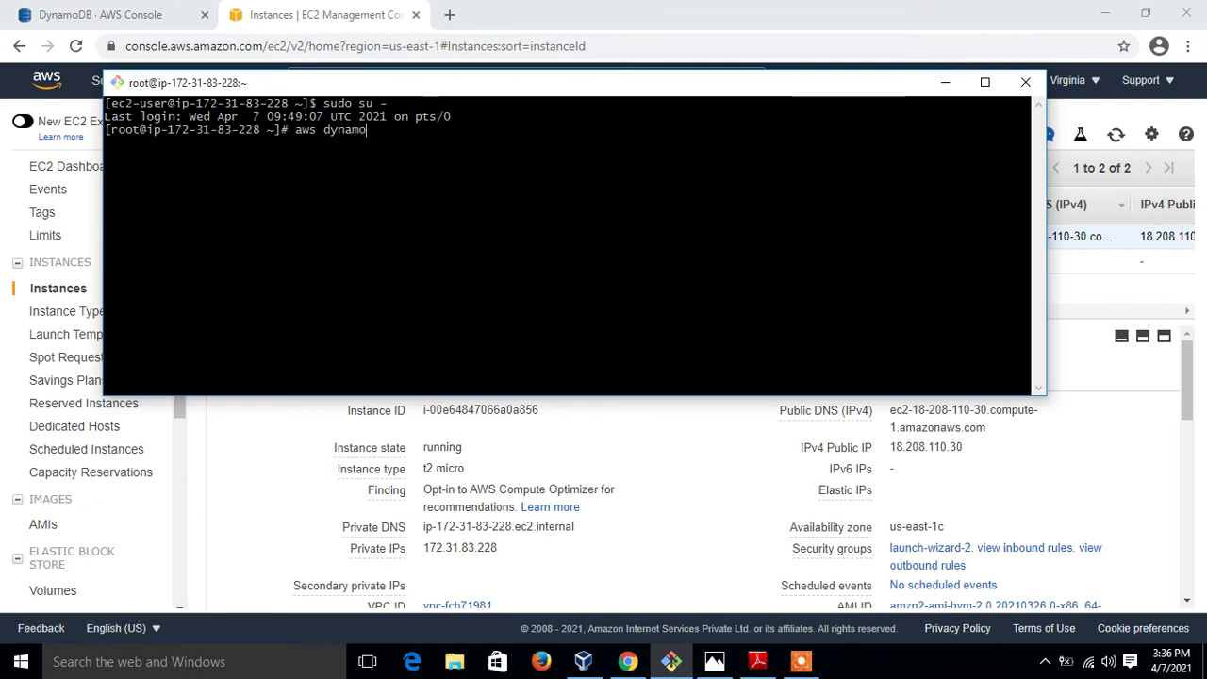
type("db list-tables")
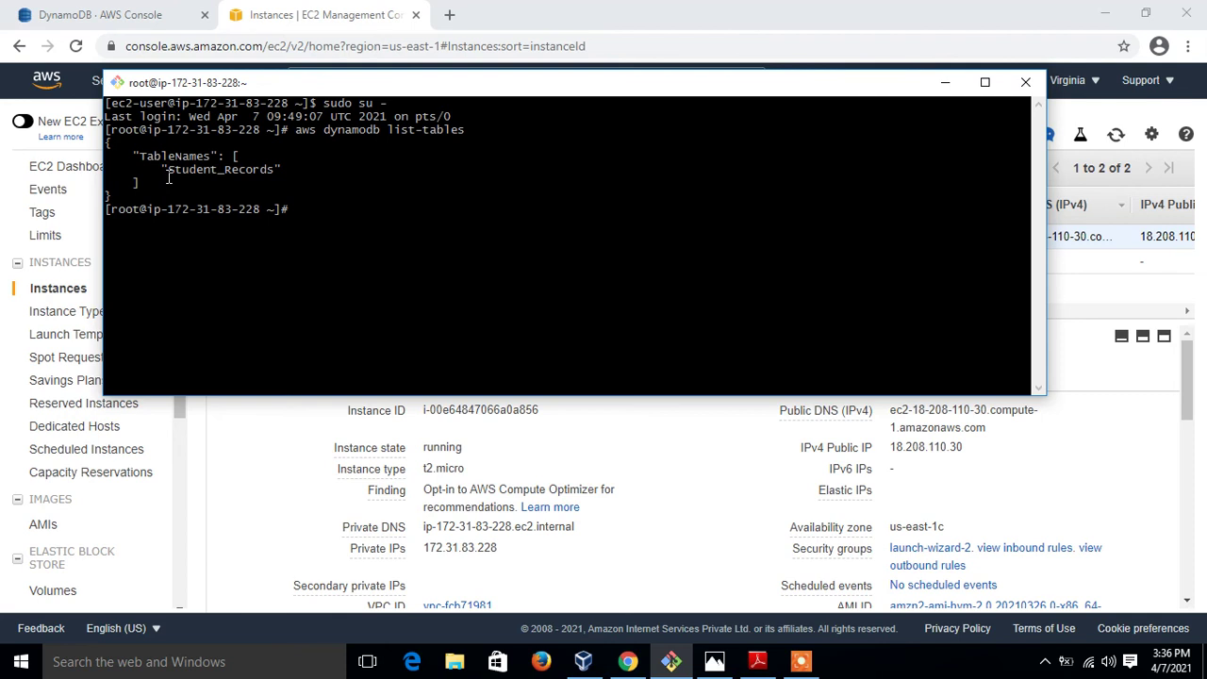
left_click_drag(163, 174, 270, 179)
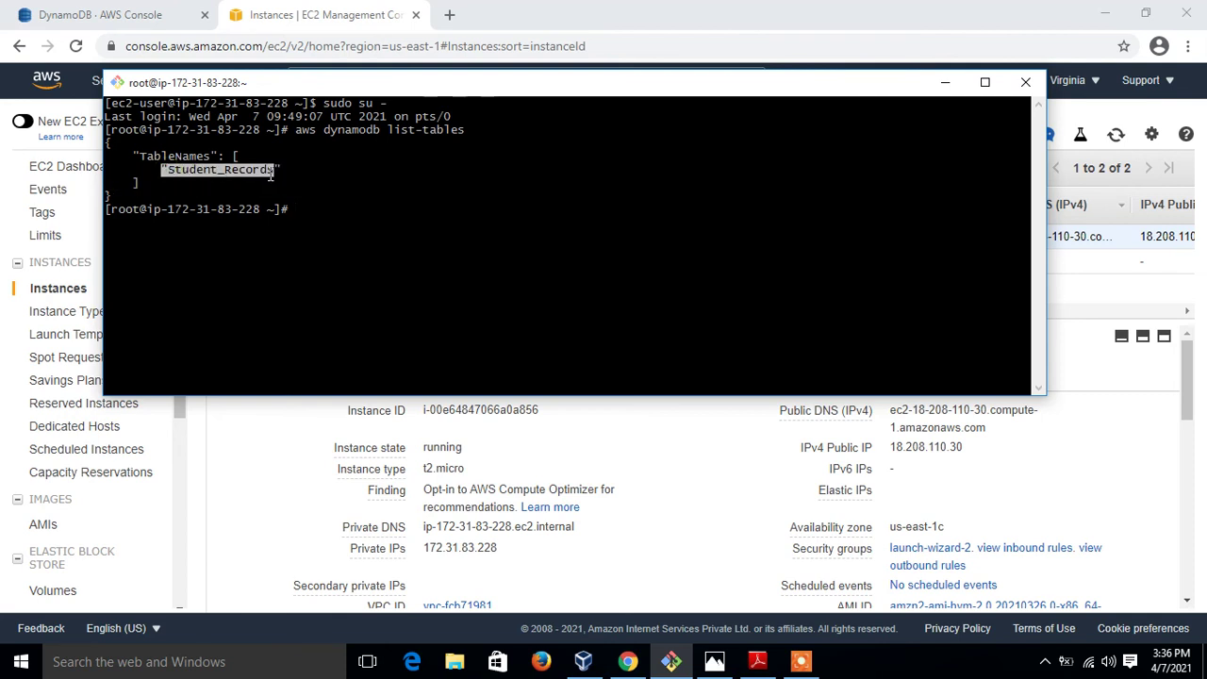
left_click(104, 14)
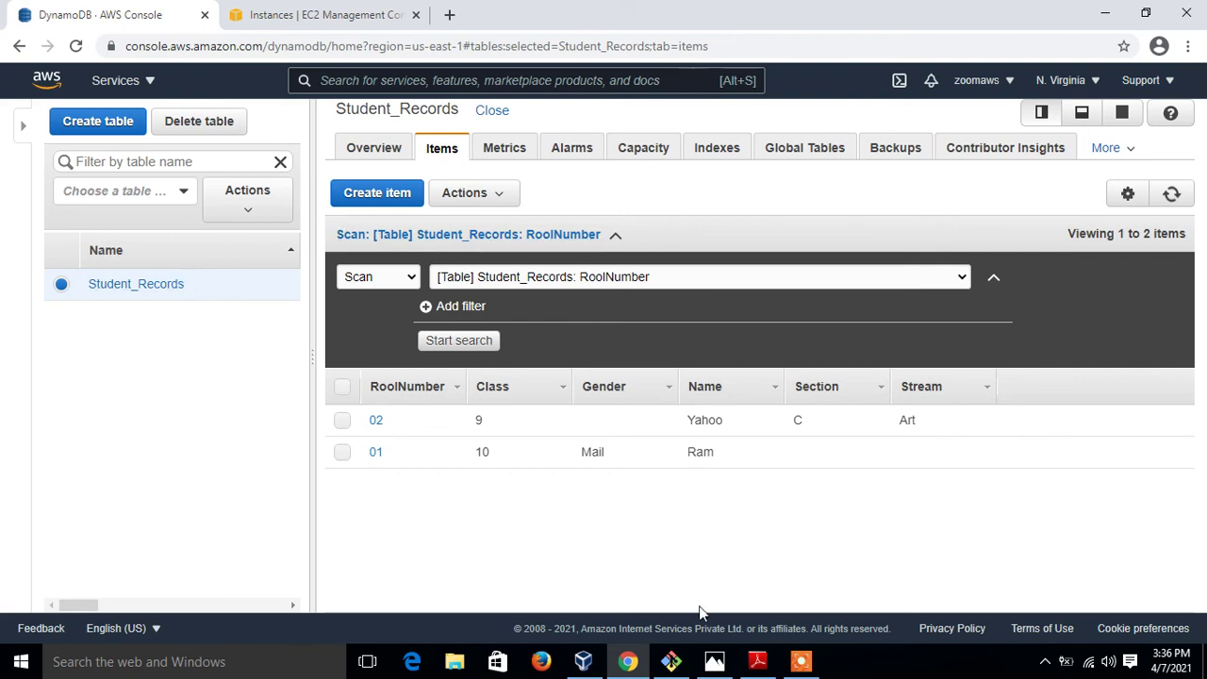
Clear the terminal and rerun aws dynamodb list-tables
left_click(672, 661)
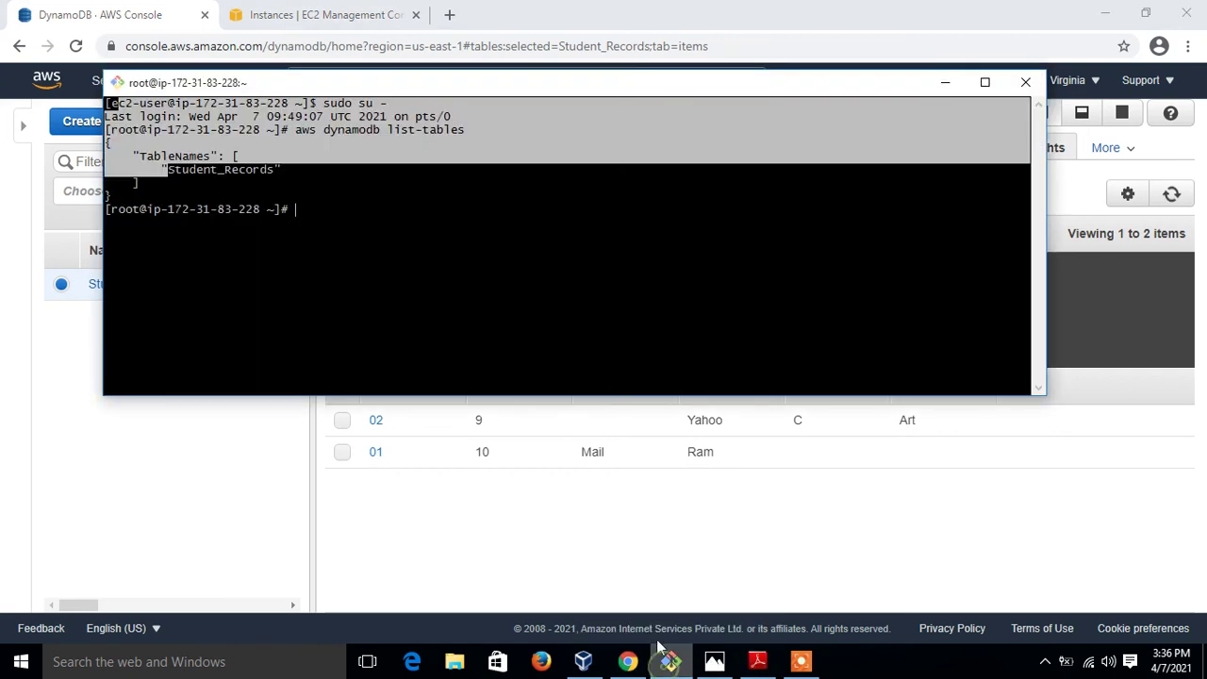
left_click(640, 328)
key("ctrl+l")
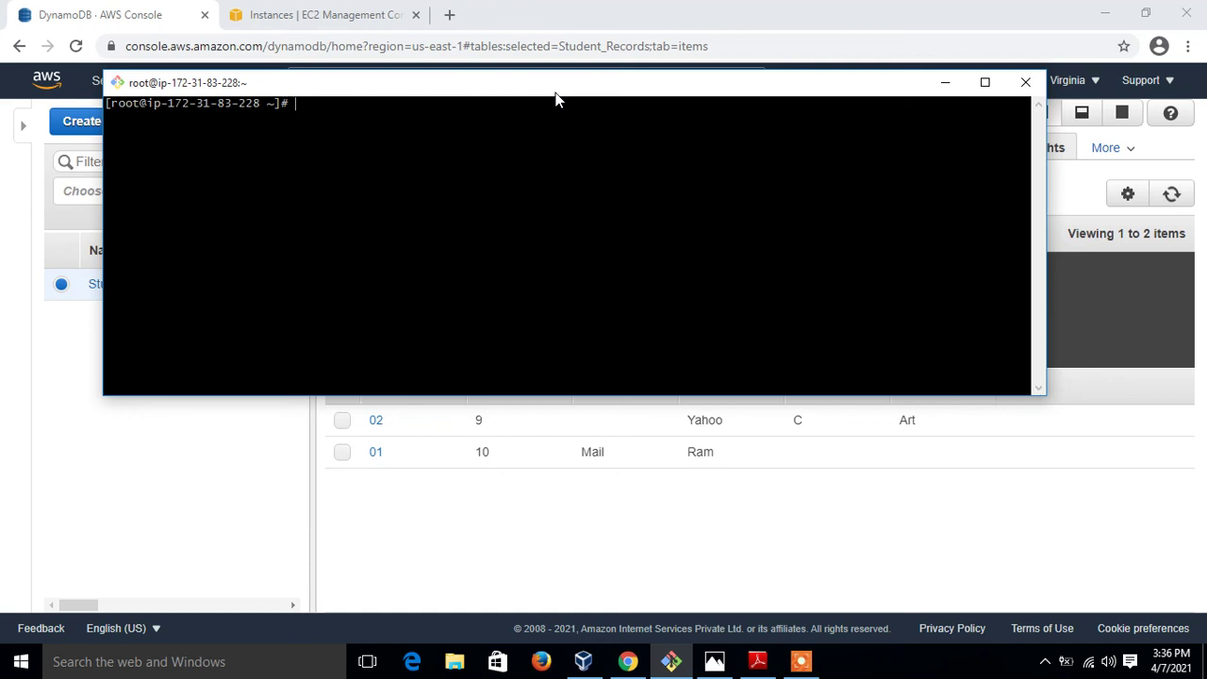
type("aws dynamodb list-tables")
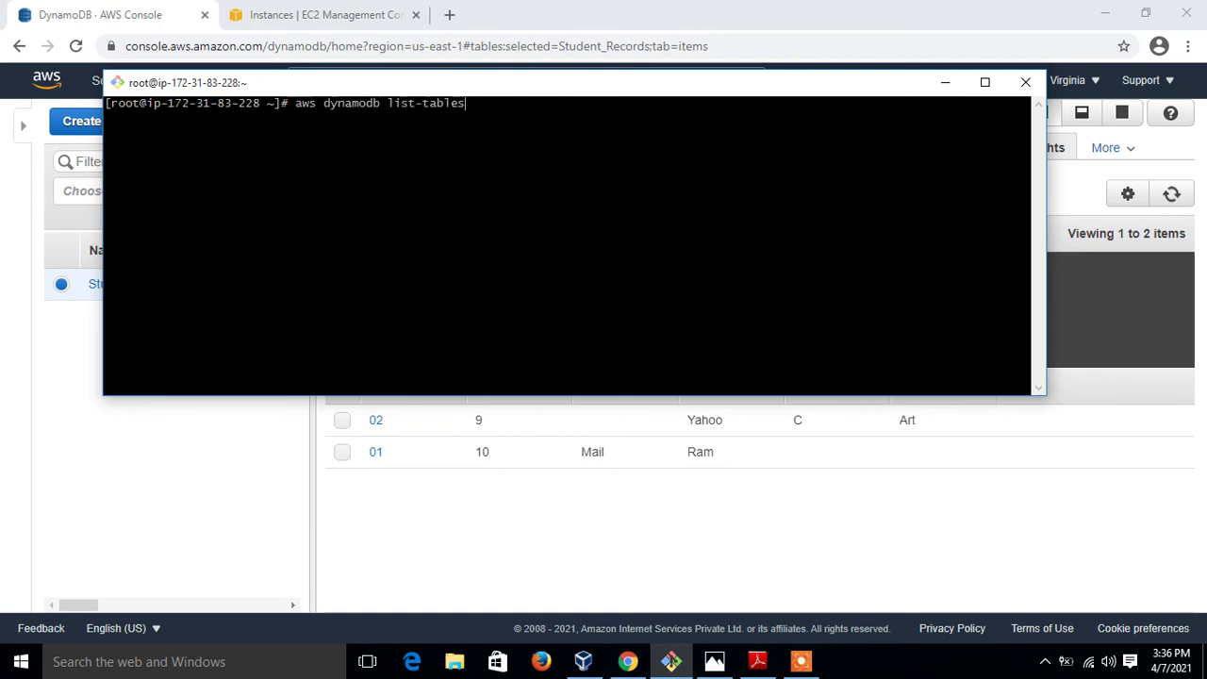
key("Return")
Edit the recalled command into aws dynamodb get-item --table-name
key("Up")
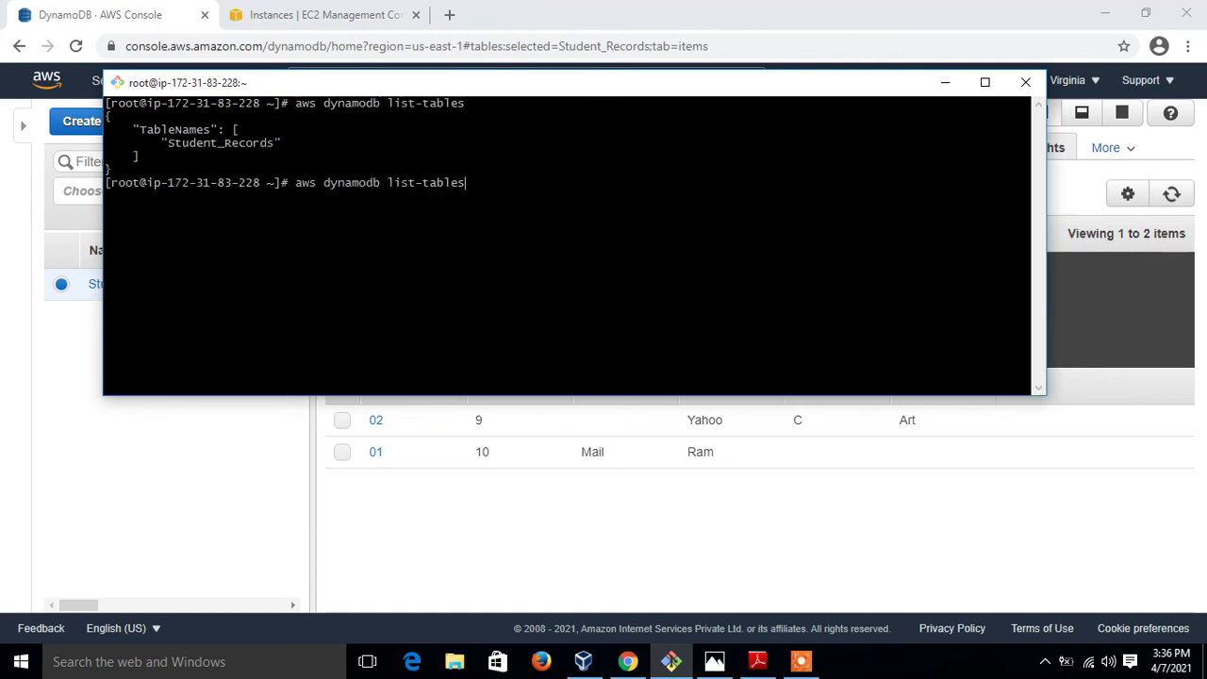
key("BackSpace")
key("BackSpace")
key("BackSpace")
key("BackSpace")
key("BackSpace")
key("BackSpace")
key("BackSpace")
key("BackSpace")
key("BackSpace")
key("BackSpace")
key("BackSpace")
type("get-item --tab")
type("-name")
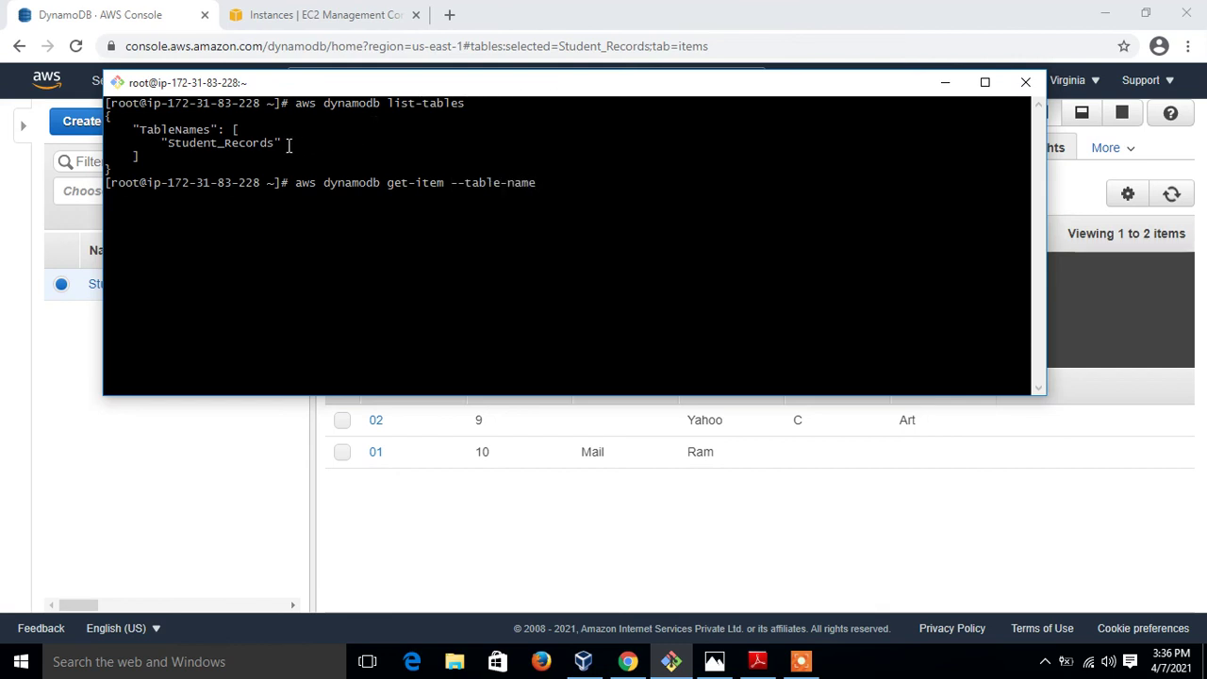
Paste the copied Student_Records name after --table-name and begin the key with --key '{Rool
left_click_drag(274, 144, 172, 149)
right_click(173, 149)
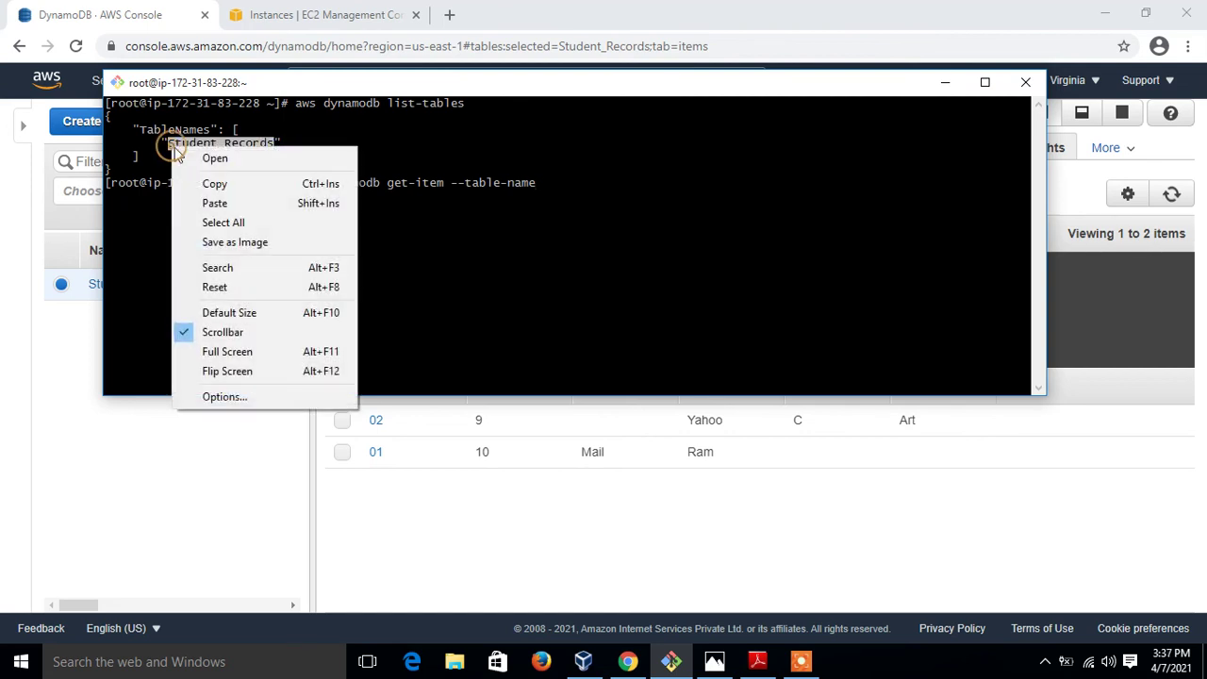
left_click(215, 185)
left_click(566, 194)
right_click(565, 191)
left_click(609, 248)
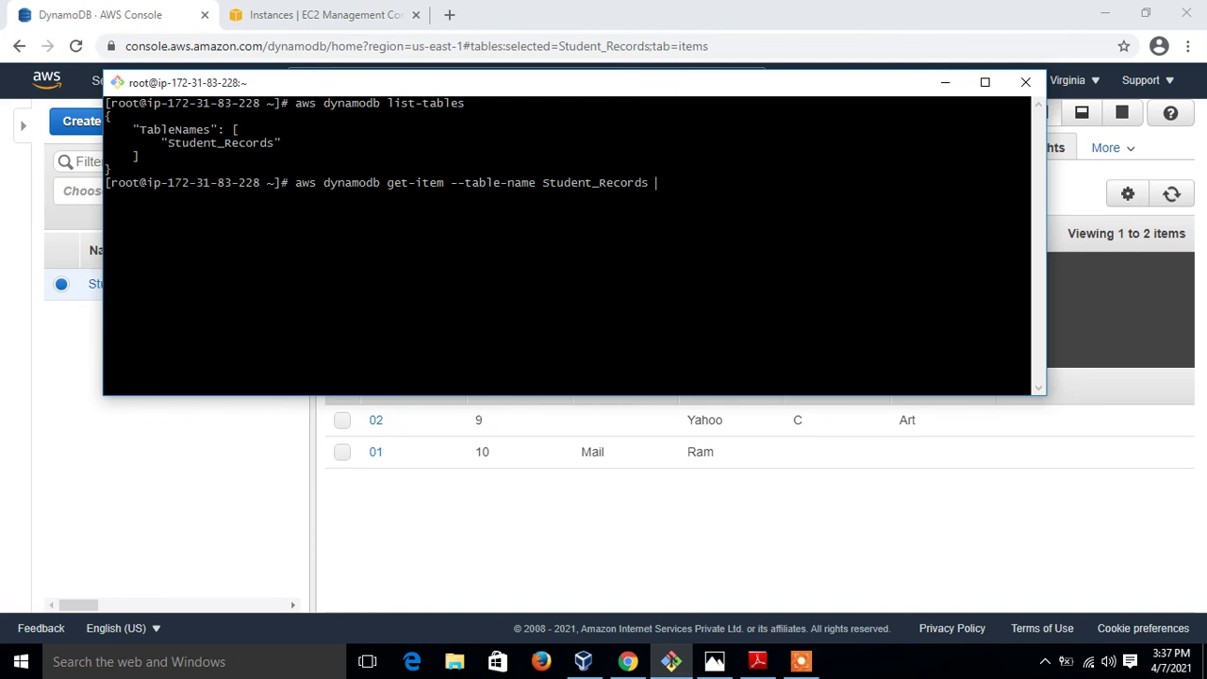
type("--key '{Rool")
left_click_drag(647, 91, 706, 463)
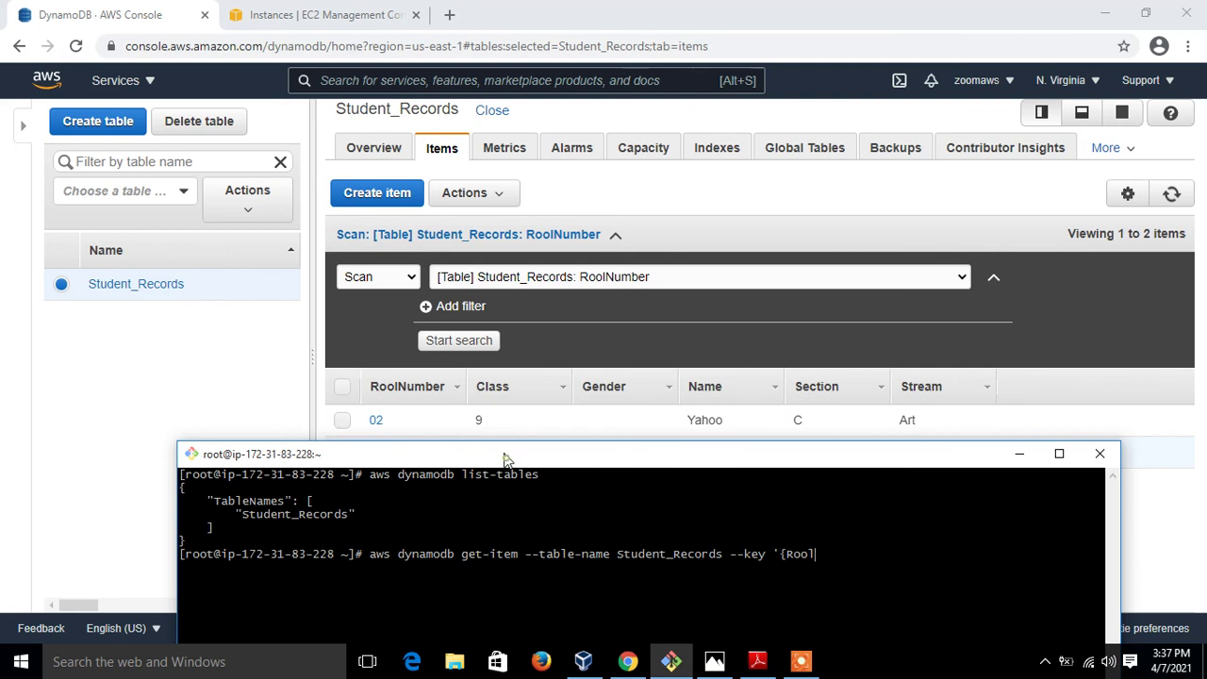
left_click_drag(505, 460, 444, 233)
Complete the key as RoolNumber {"S":"01"} and run the get-item command
type("Number")
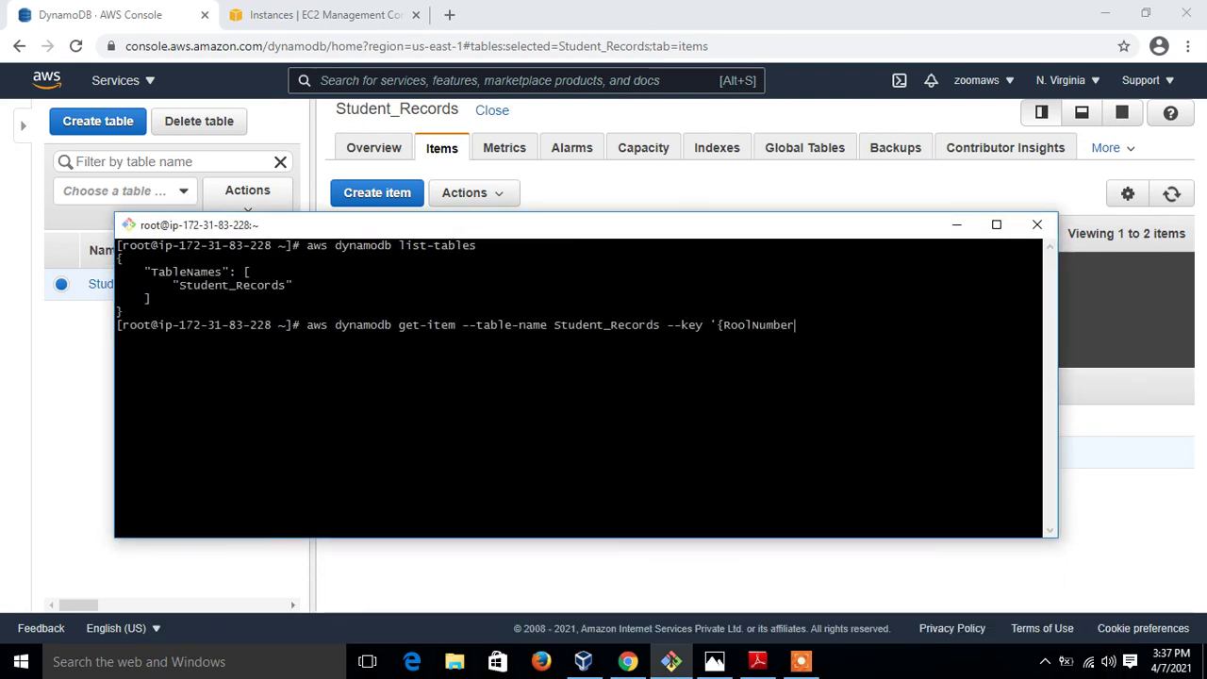
type("\"")
type(":{")
type("'S")
key("BackSpace")
type("\"S\":\"01\"}}'")
key("Return")
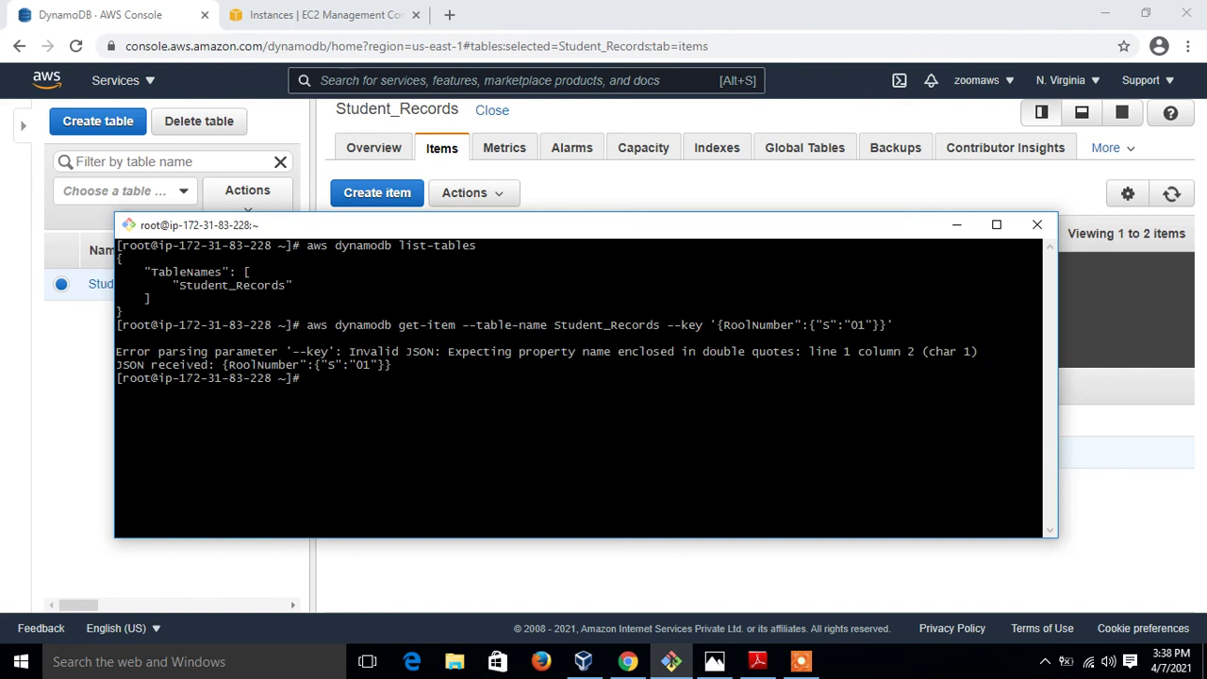
Add the missing double quote to the key JSON and rerun get-item
key("Up")
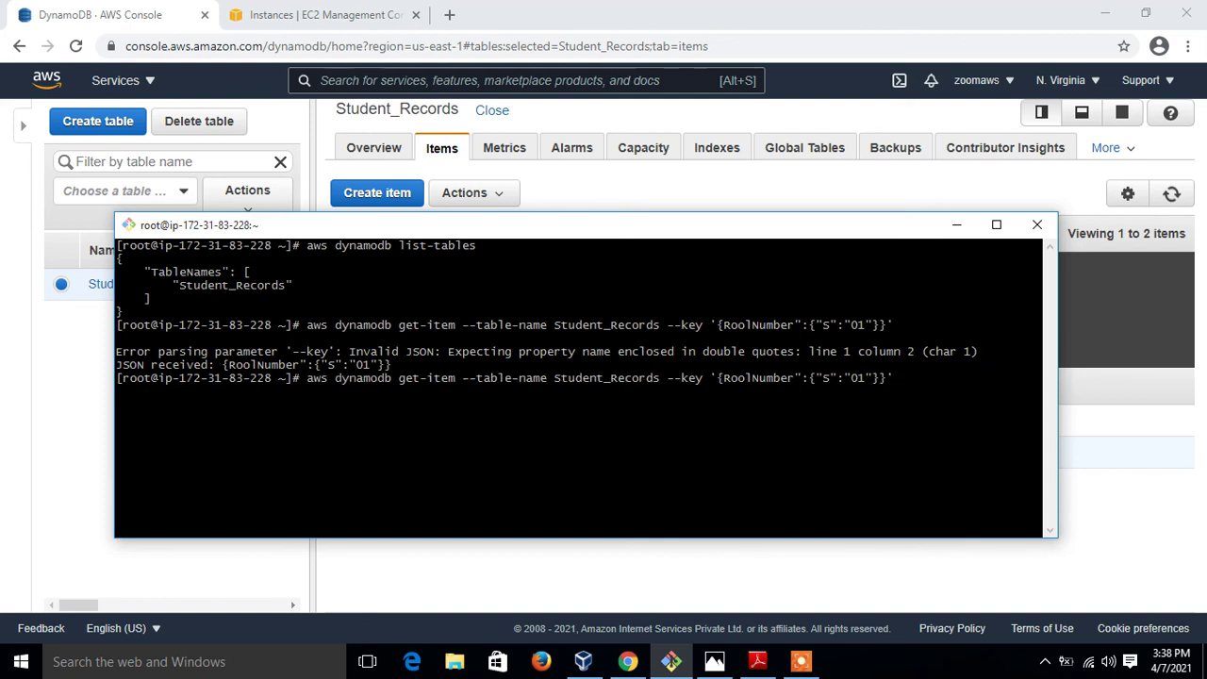
key("Left")
key("Left")
key("Left")
key("Left")
key("Left")
key("Left")
key("Left")
key("Left")
key("Left")
key("Left")
key("Left")
key("Left")
key("Left")
type("\"")
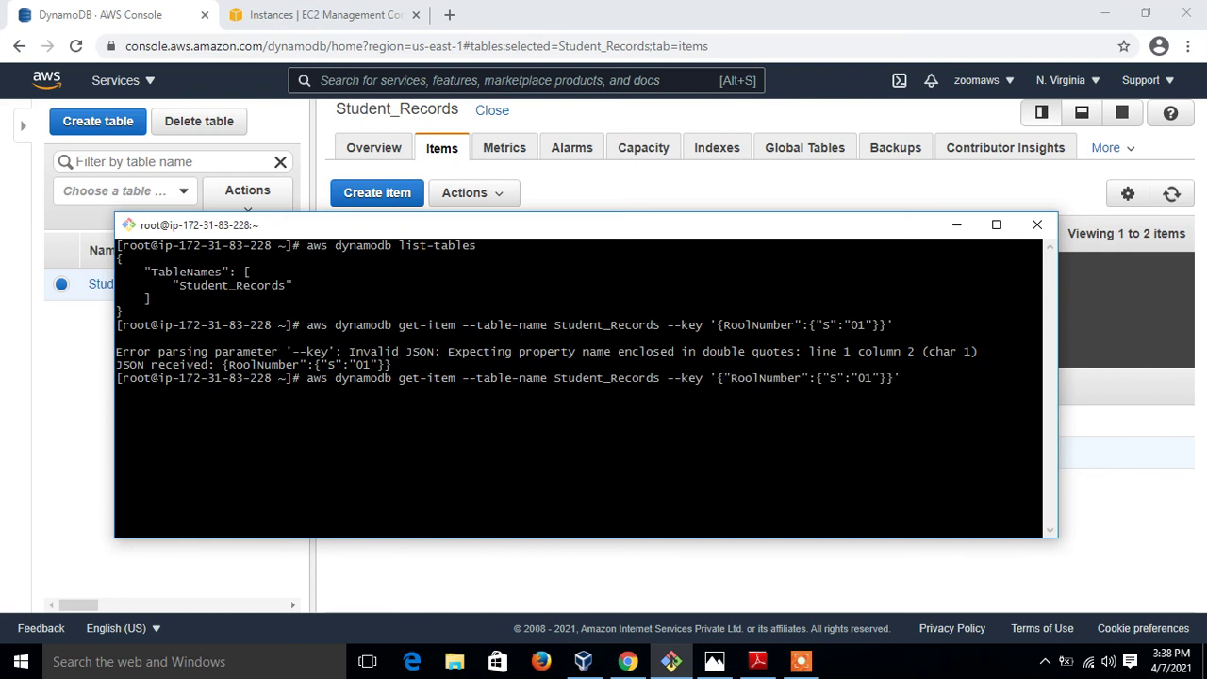
key("Return")
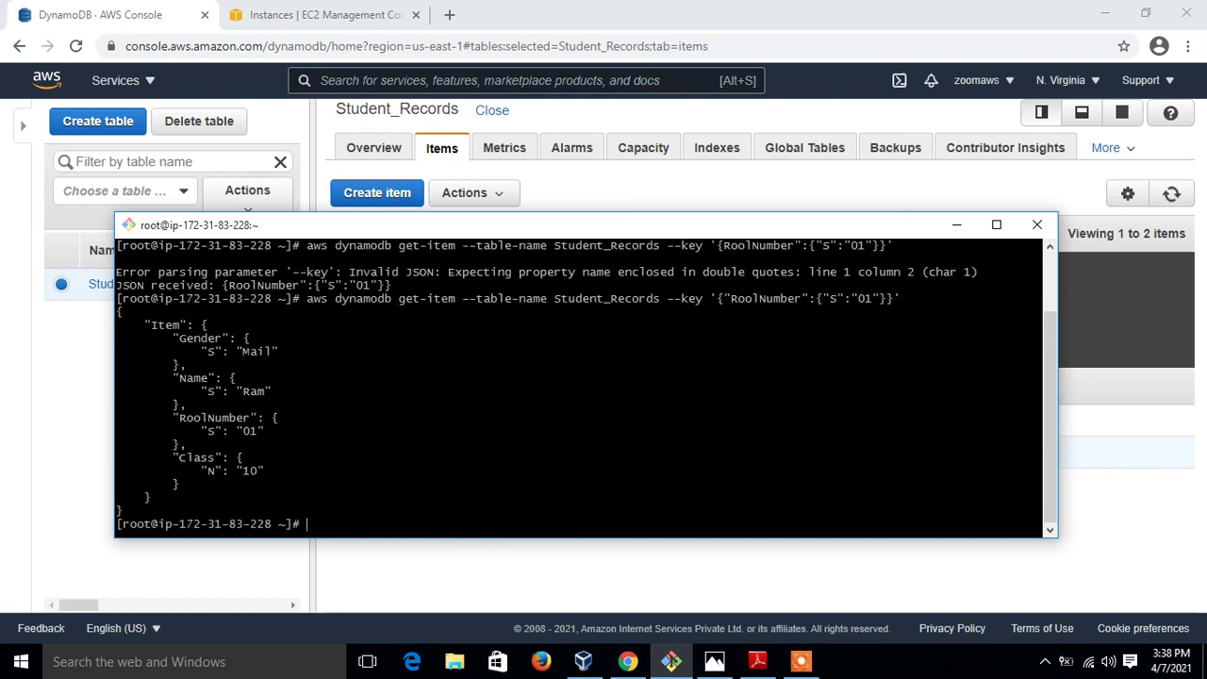
Clear the screen, rerun list-tables, then get-item to show item 01 (Ram, Class 10)
key("ctrl+l")
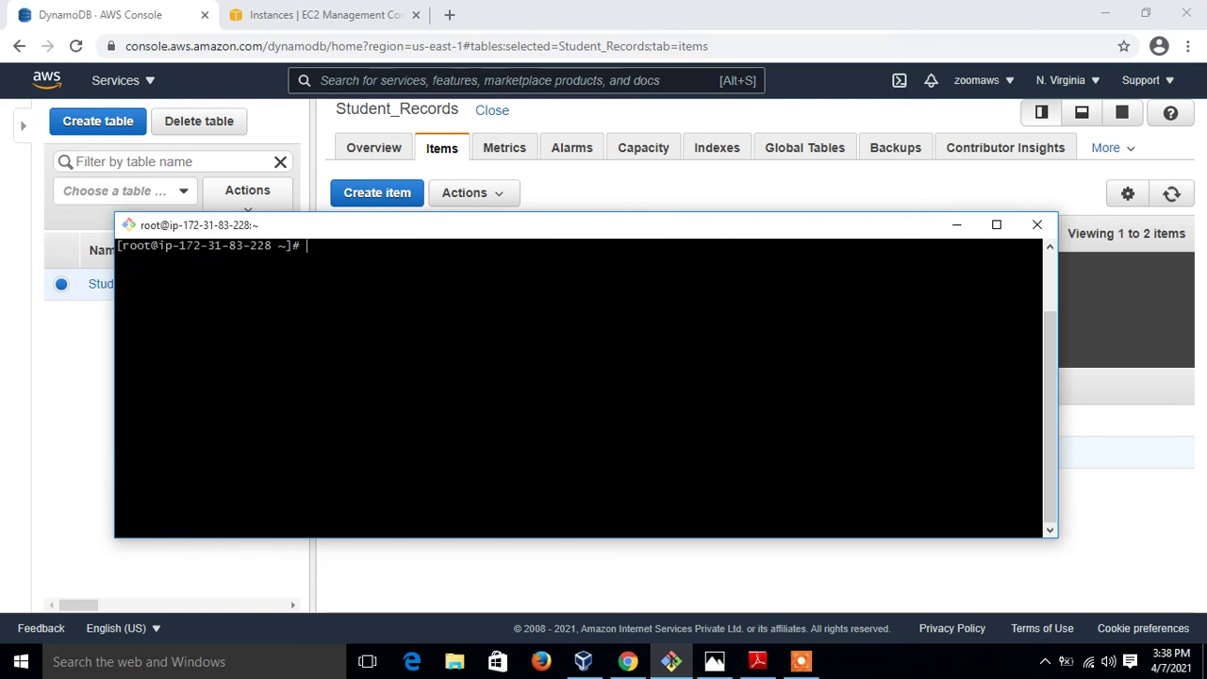
key("Up")
key("ctrl+Left")
key("ctrl+Left")
key("ctrl+Left")
key("BackSpace")
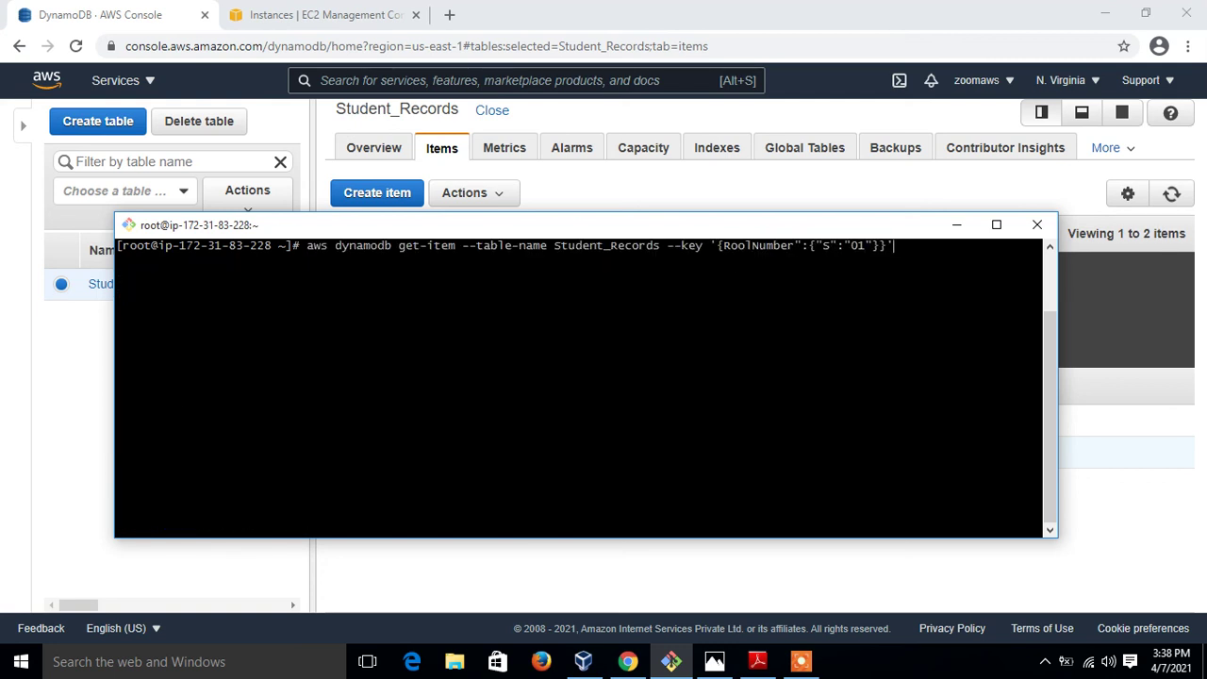
key("Up")
key("Return")
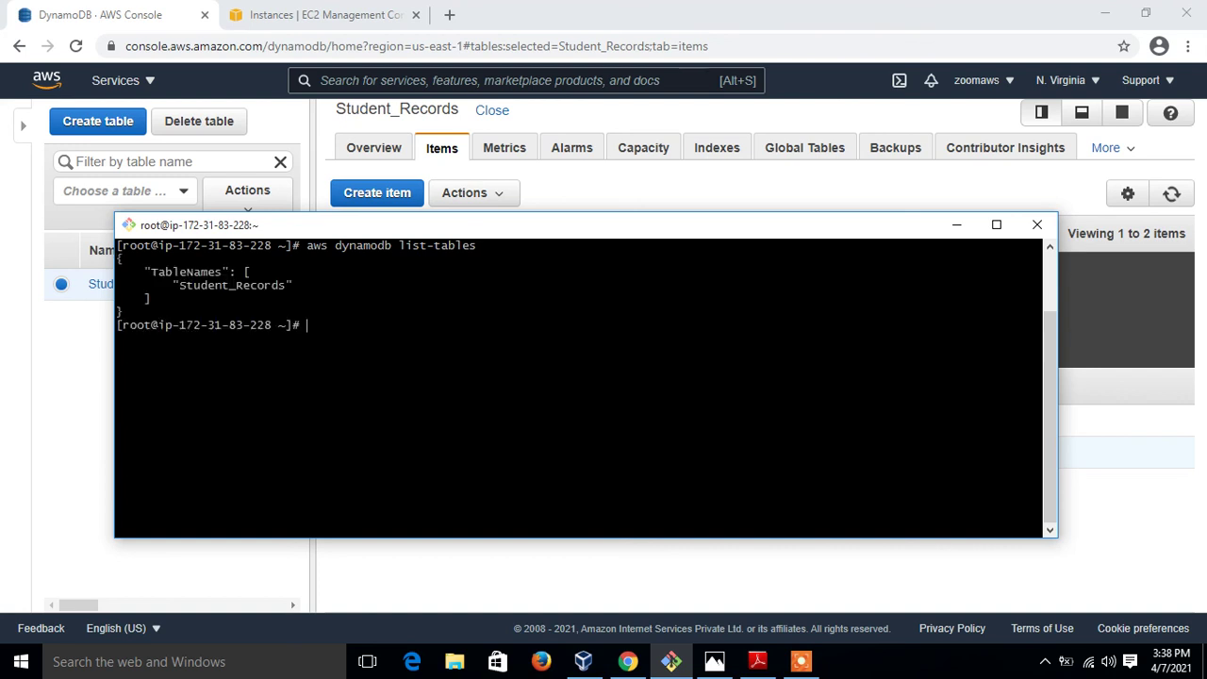
key("Up")
key("Up")
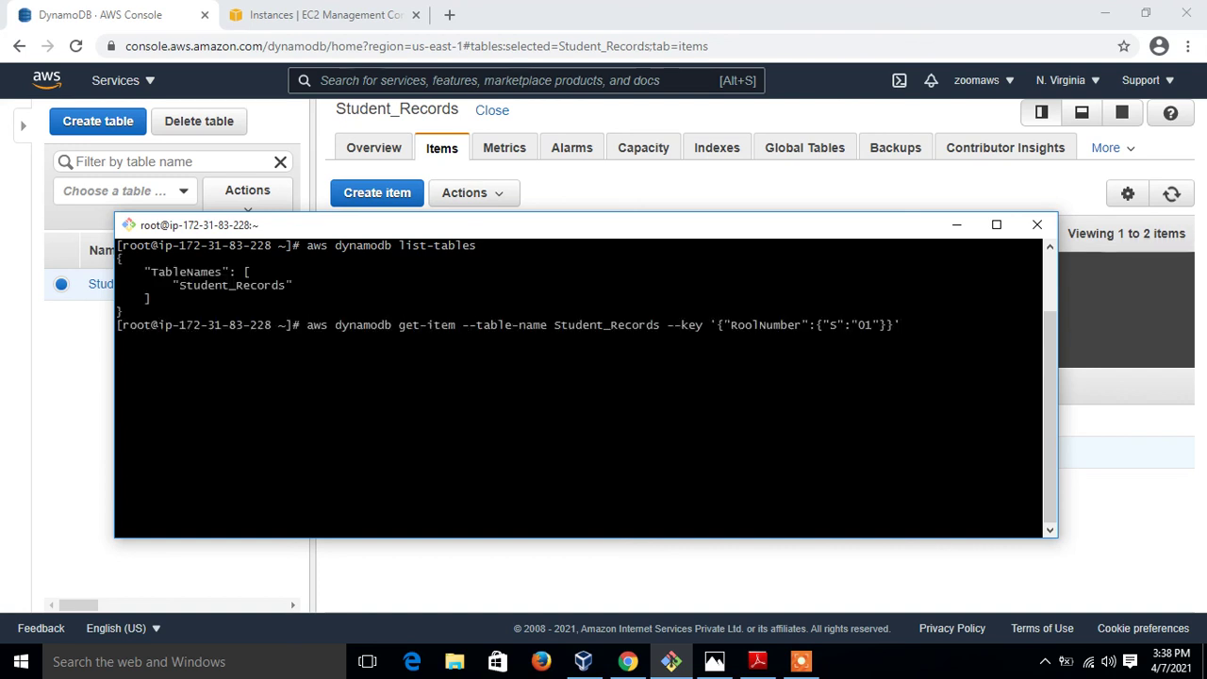
key("Return")
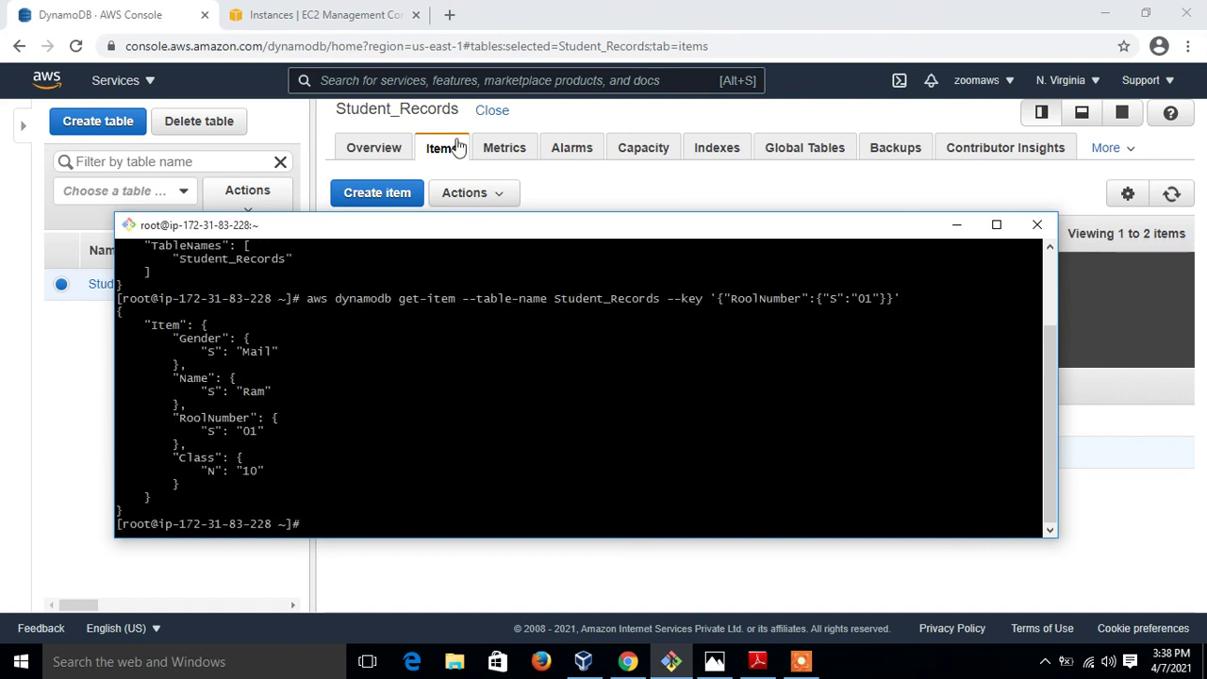
left_click_drag(471, 227, 486, 89)
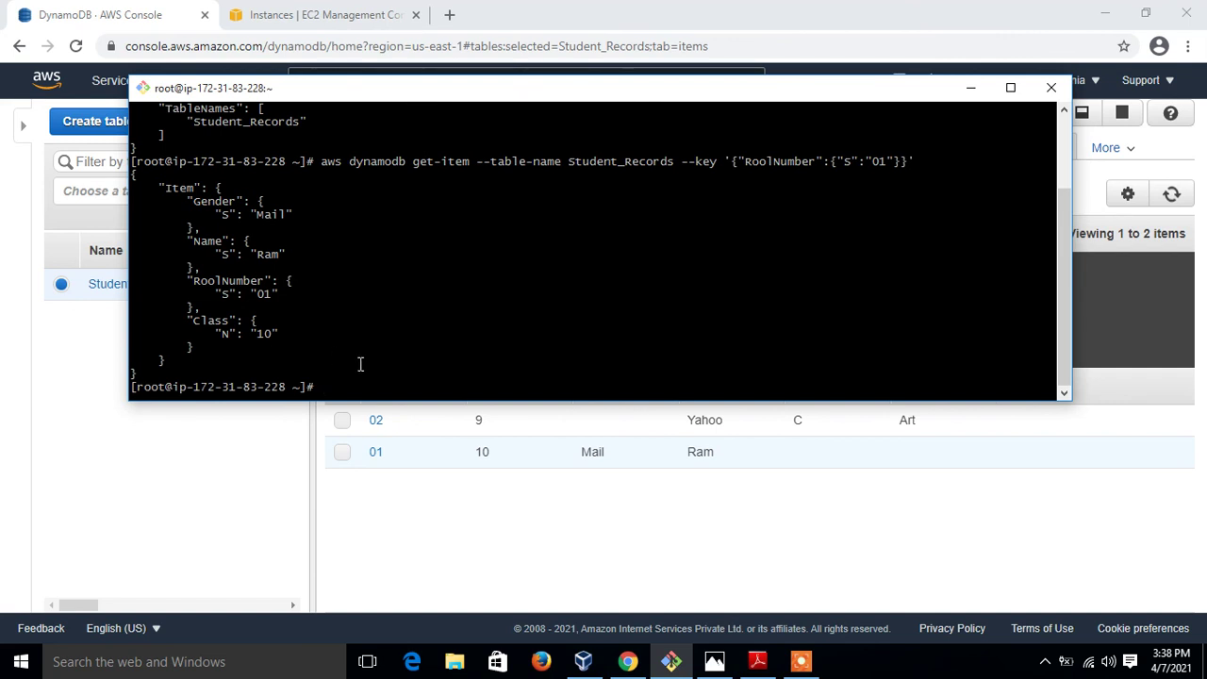
Enter exit three times to leave root, end the SSH session and close the terminal
type("exit")
key("Return")
type("exit")
key("Return")
type("exit")
key("Return")
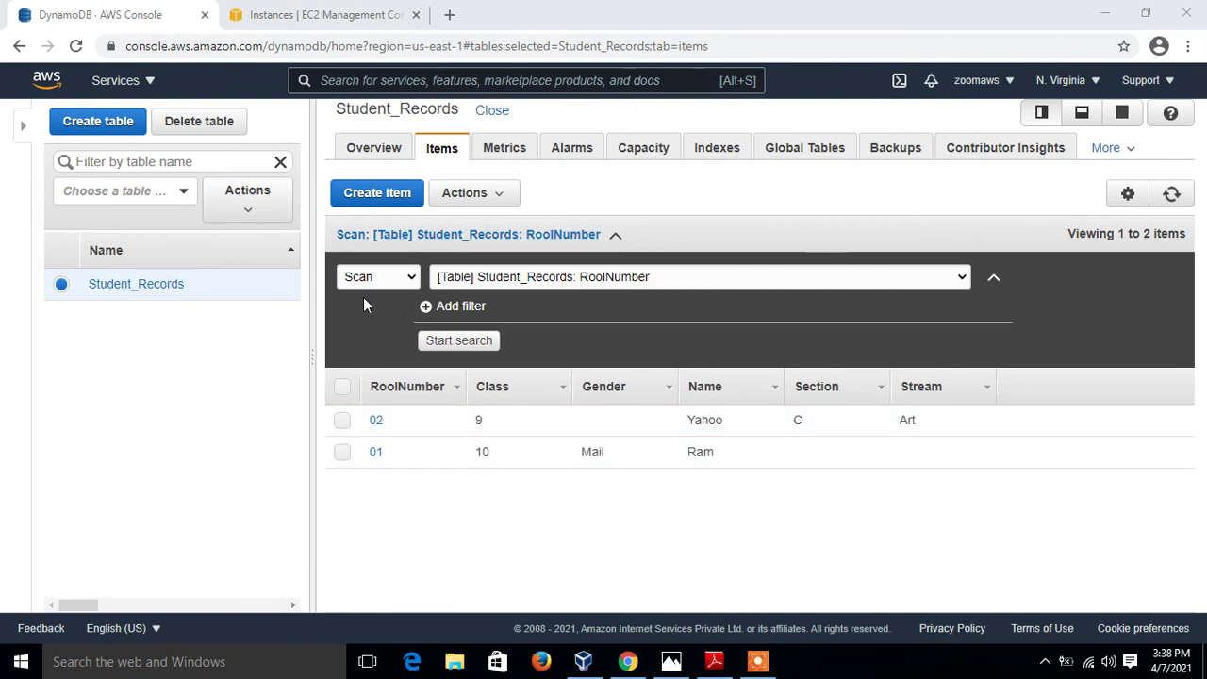
Select both items 01 and 02 and delete them via Actions > Delete
left_click(343, 385)
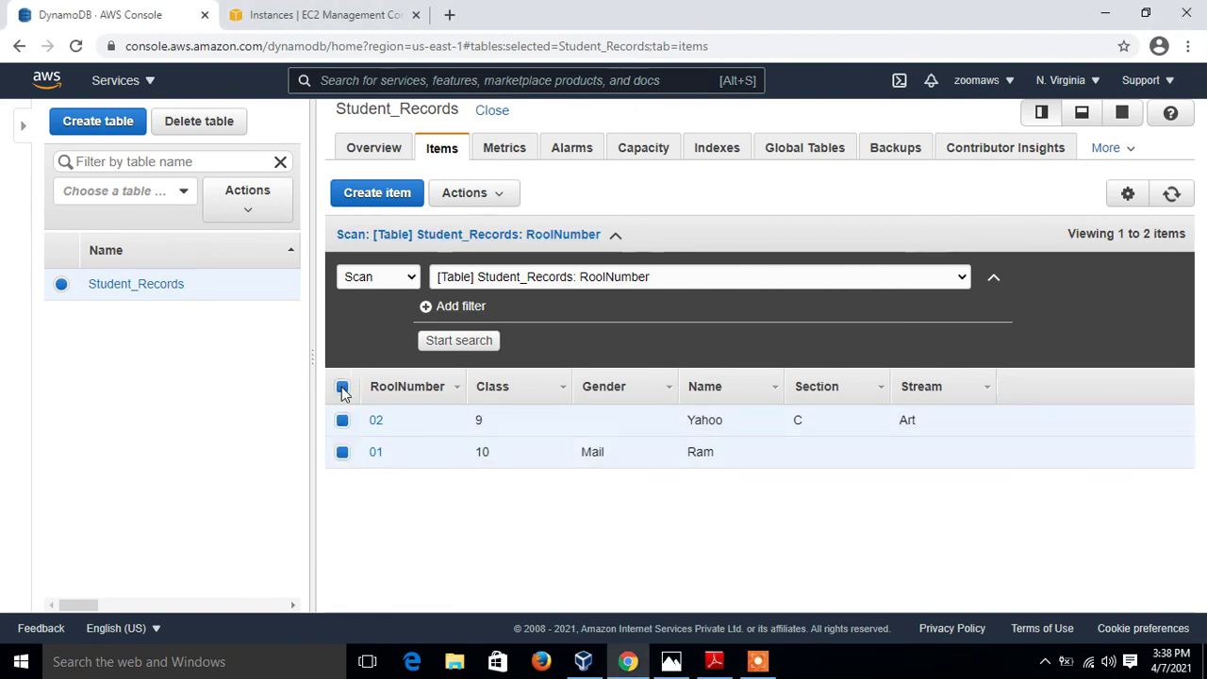
left_click(501, 194)
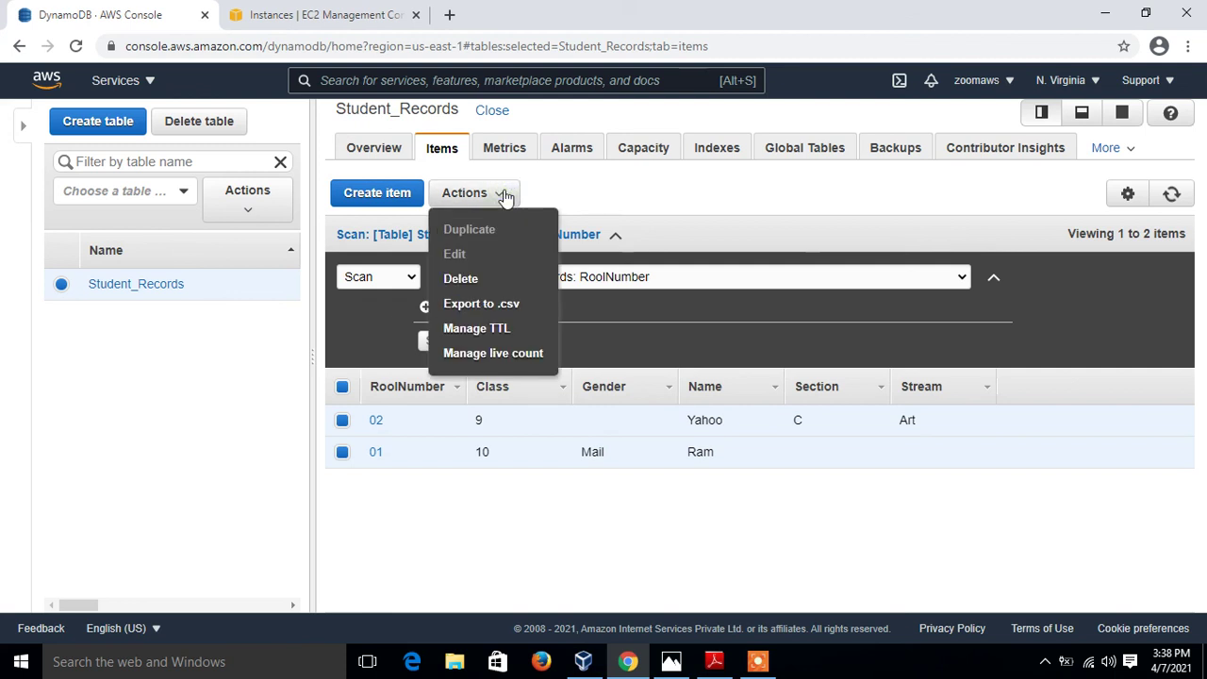
left_click(475, 279)
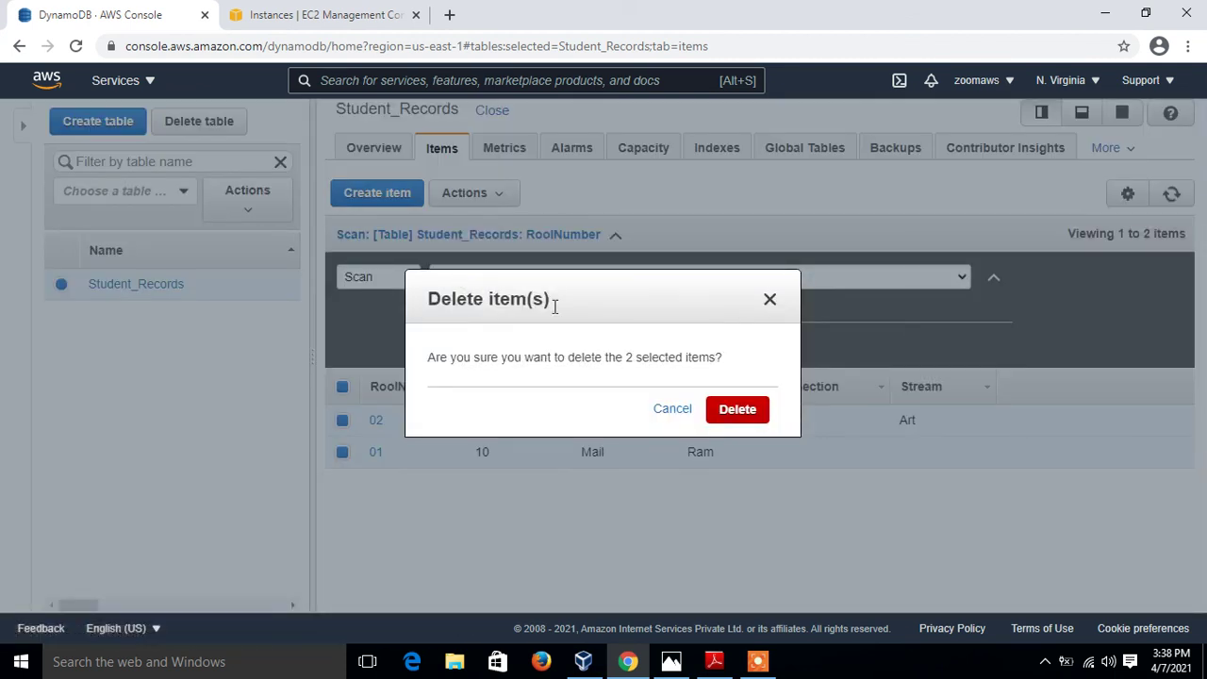
left_click(748, 411)
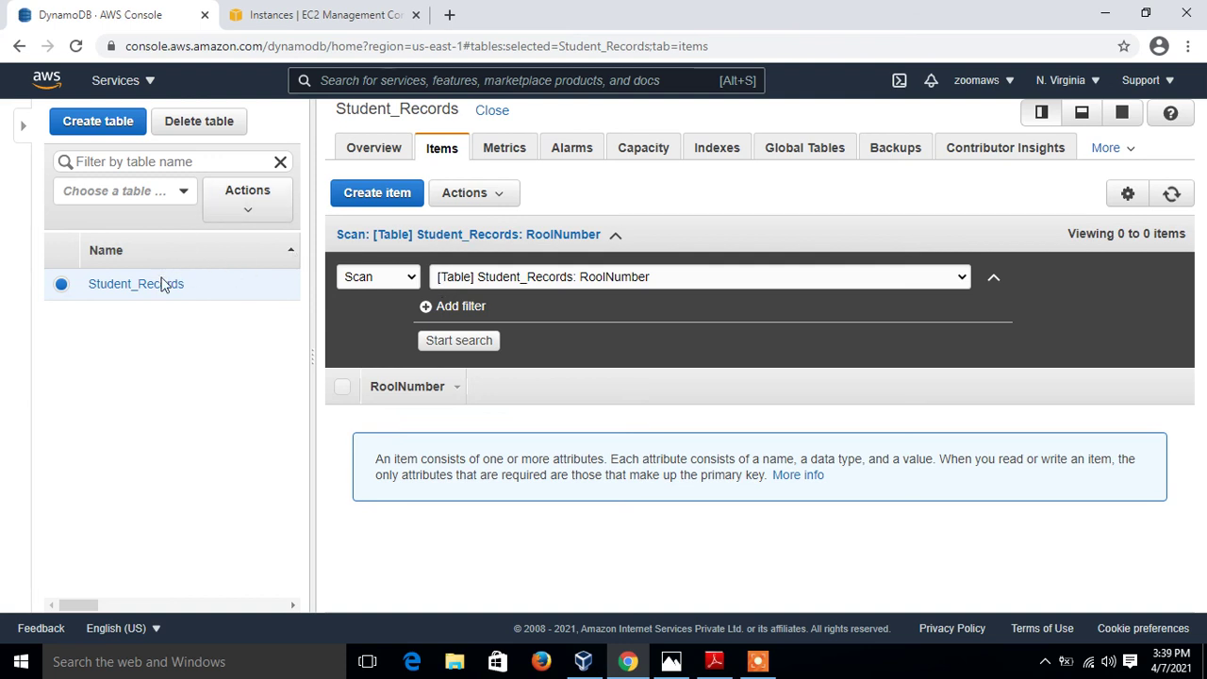
left_click(207, 130)
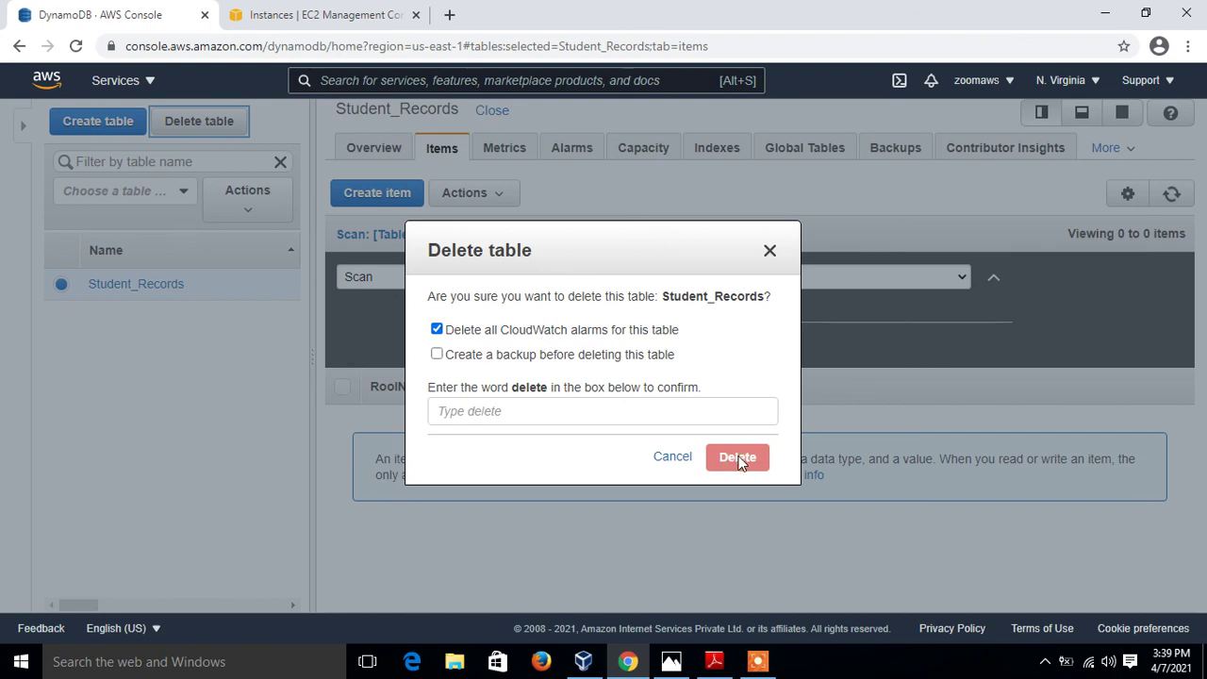
Confirm the Student_Records table deletion by typing 'delete', then show the thanks image
left_click(612, 413)
type("d")
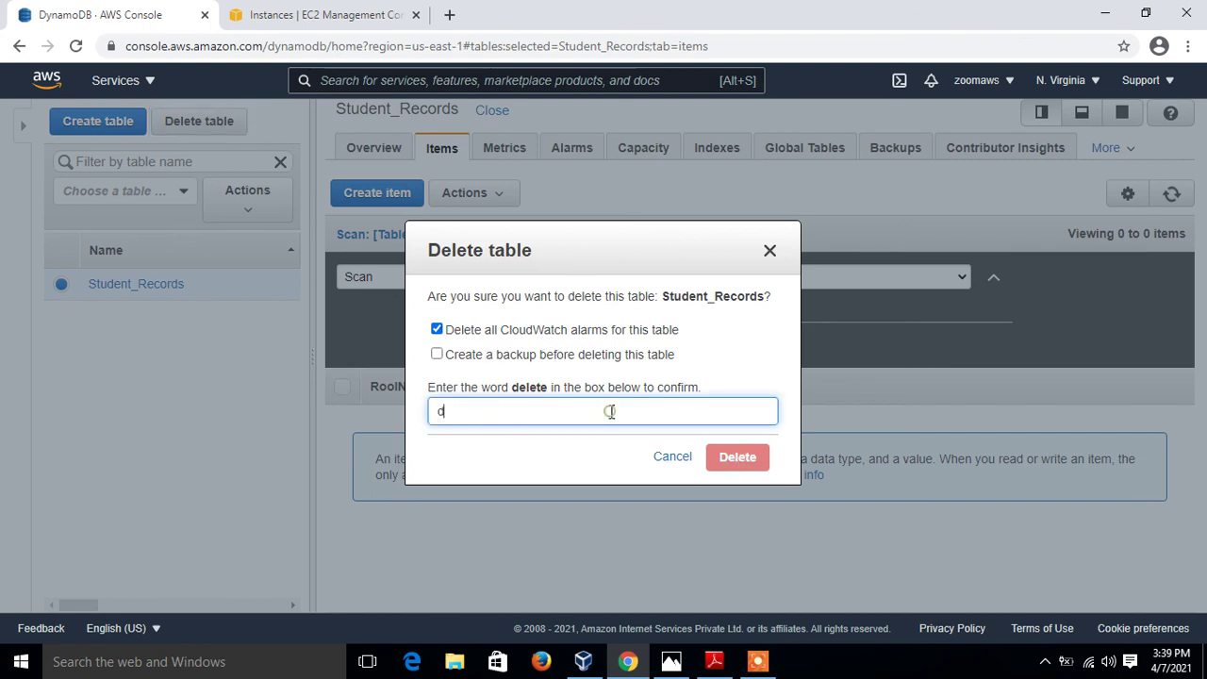
type("elete")
left_click(724, 459)
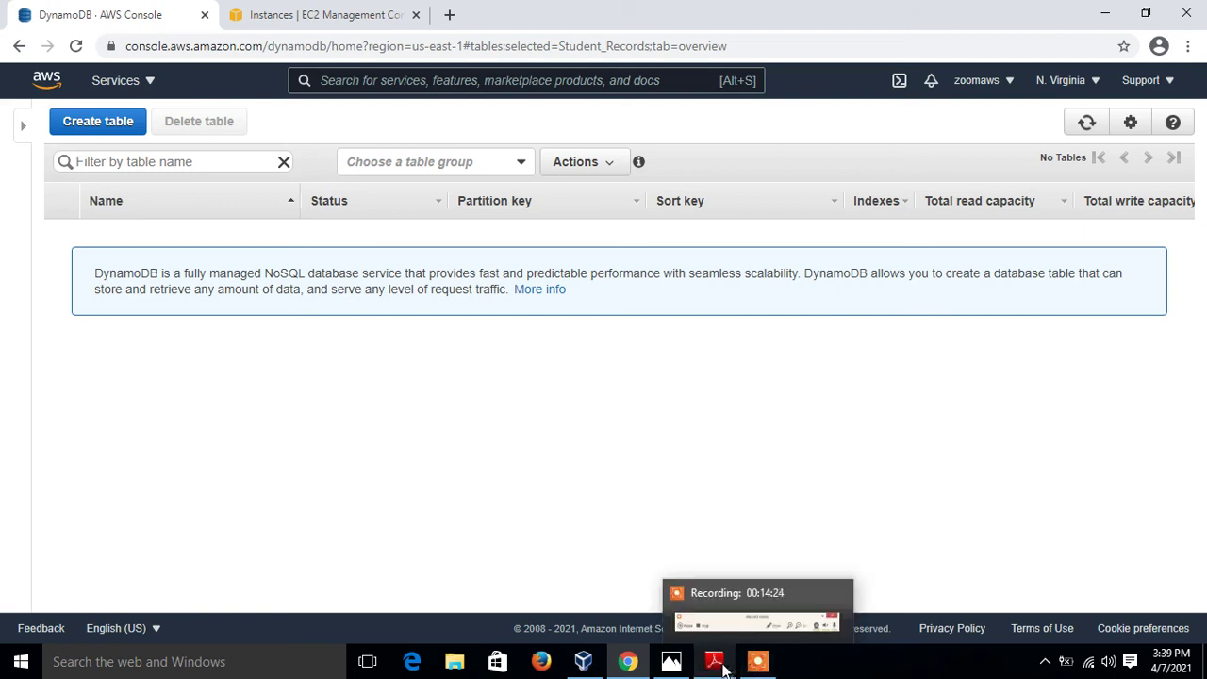
left_click(672, 666)
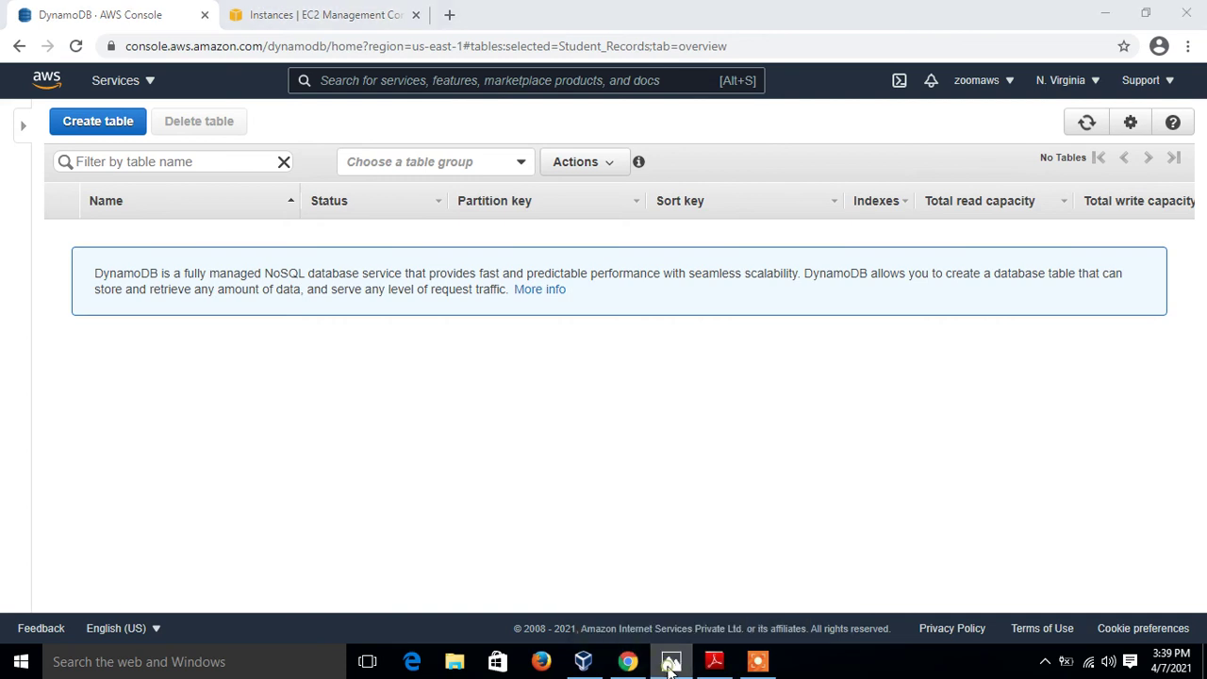